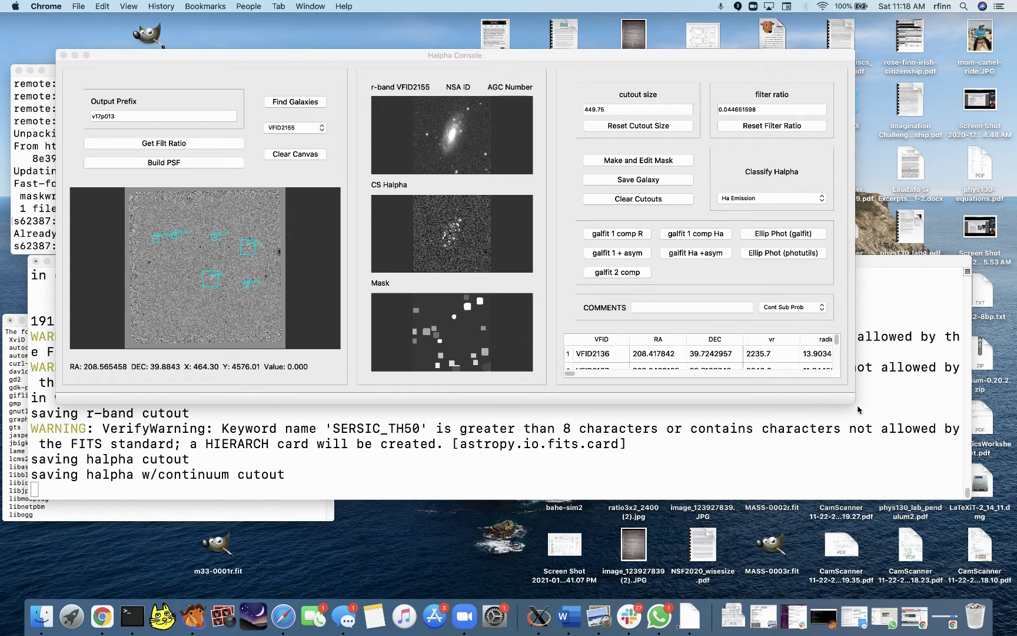
Enlarge the Halpha Console window so the galaxy table shows six rows
{"action": "left_click_drag", "start_coordinate": [852, 405], "coordinate": [910, 476]}
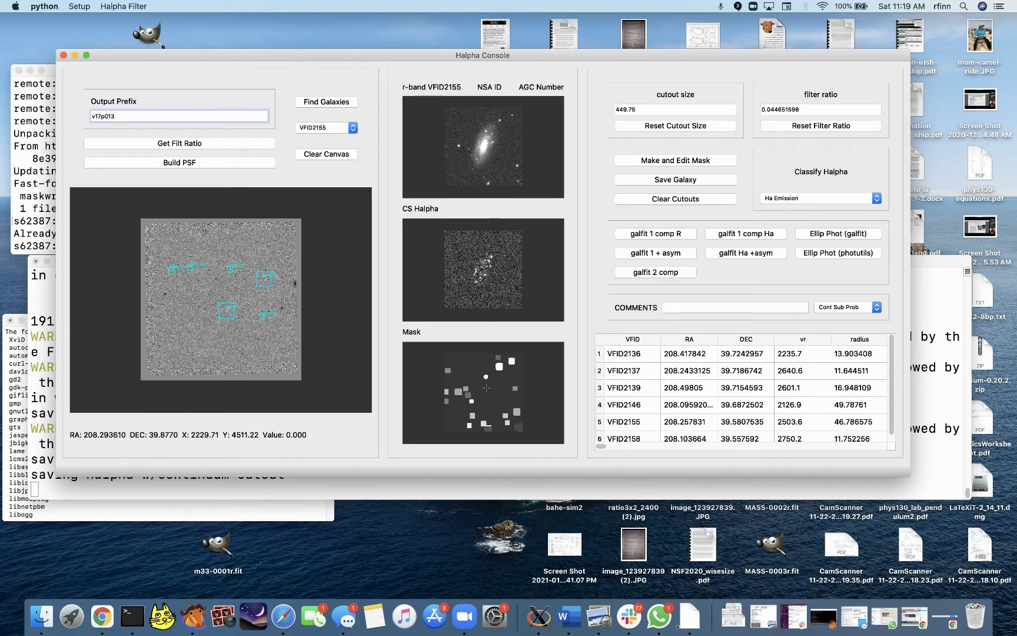
Run a one-component galfit fit on VFID2155's r-band image and follow its iterations in Terminal
{"action": "left_click", "coordinate": [654, 235]}
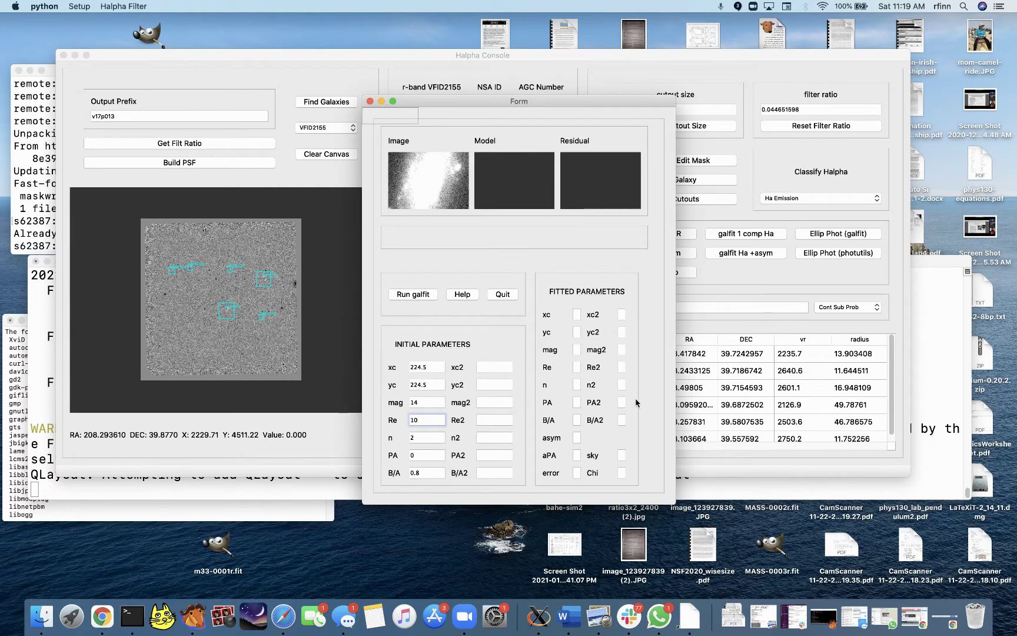
{"action": "left_click_drag", "start_coordinate": [664, 503], "coordinate": [796, 580]}
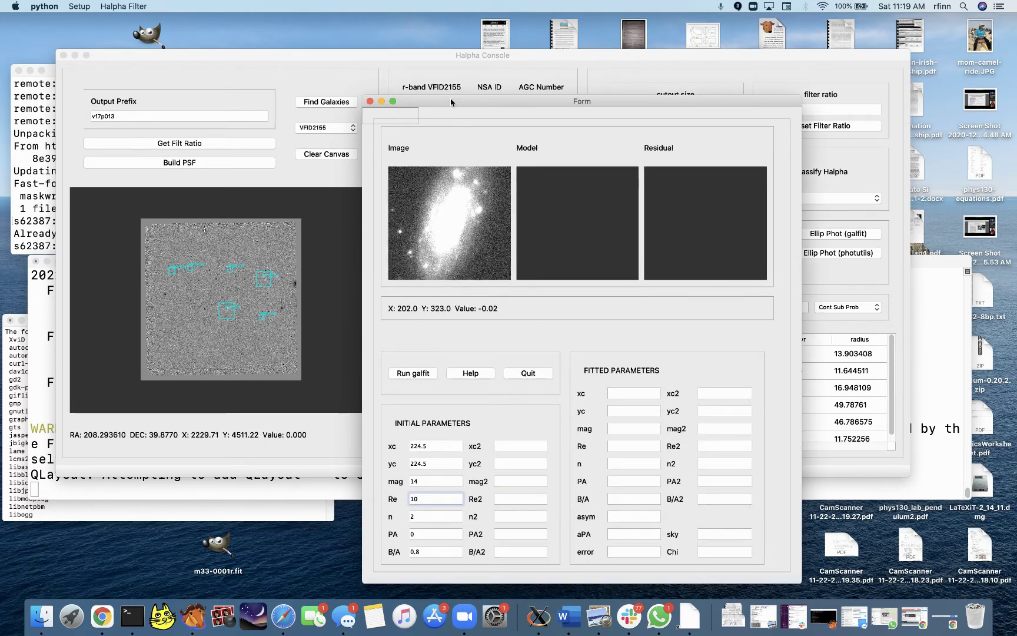
{"action": "left_click", "coordinate": [423, 375]}
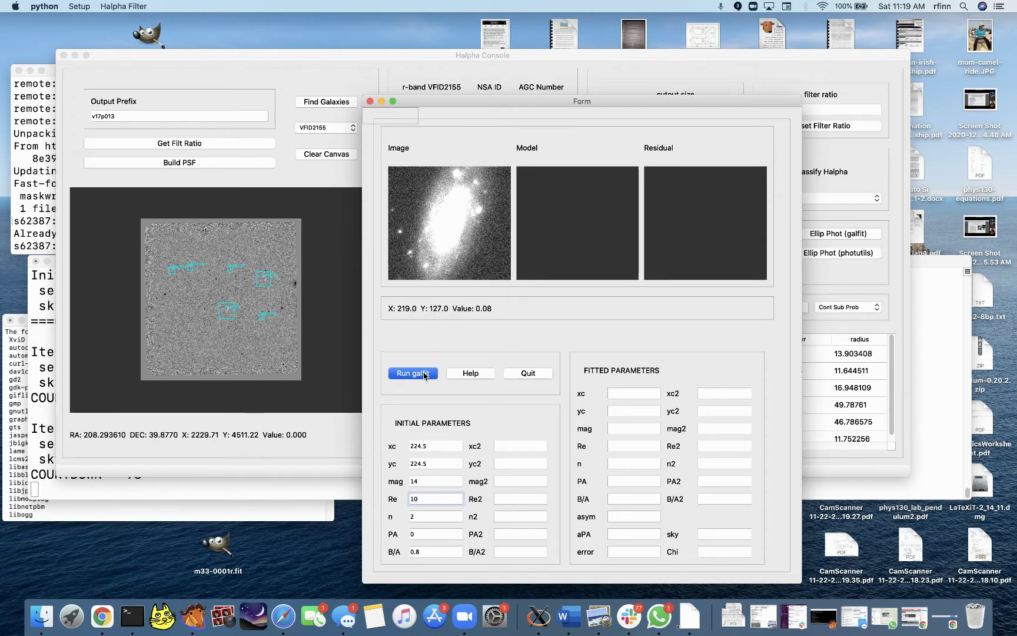
{"action": "left_click", "coordinate": [41, 415]}
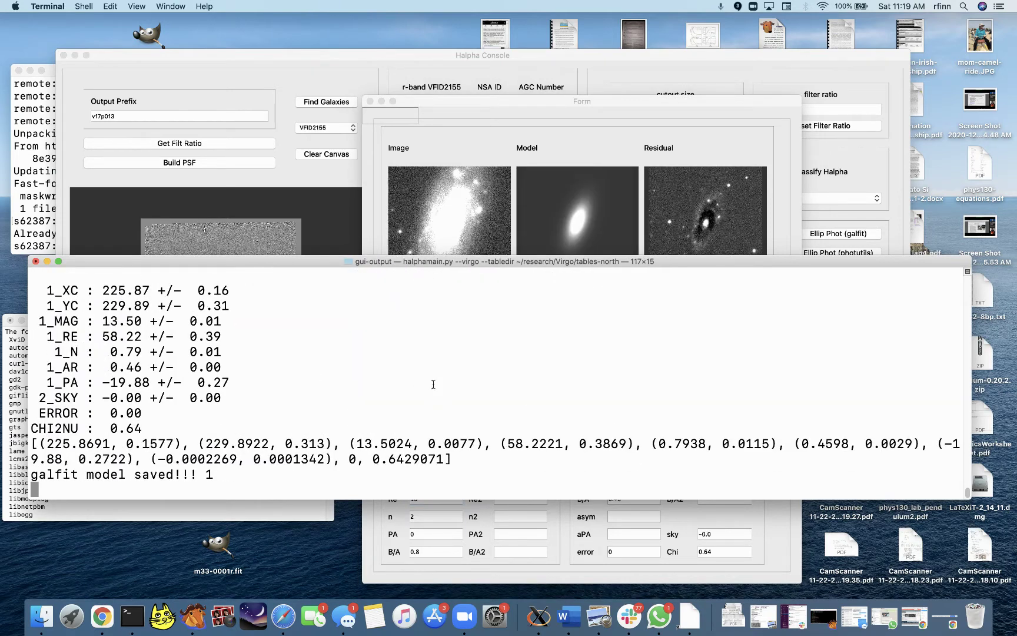
Reposition and enlarge the galfit window to show image, model and residual panels with Re 58.22, n 0.79
{"action": "left_click", "coordinate": [575, 119]}
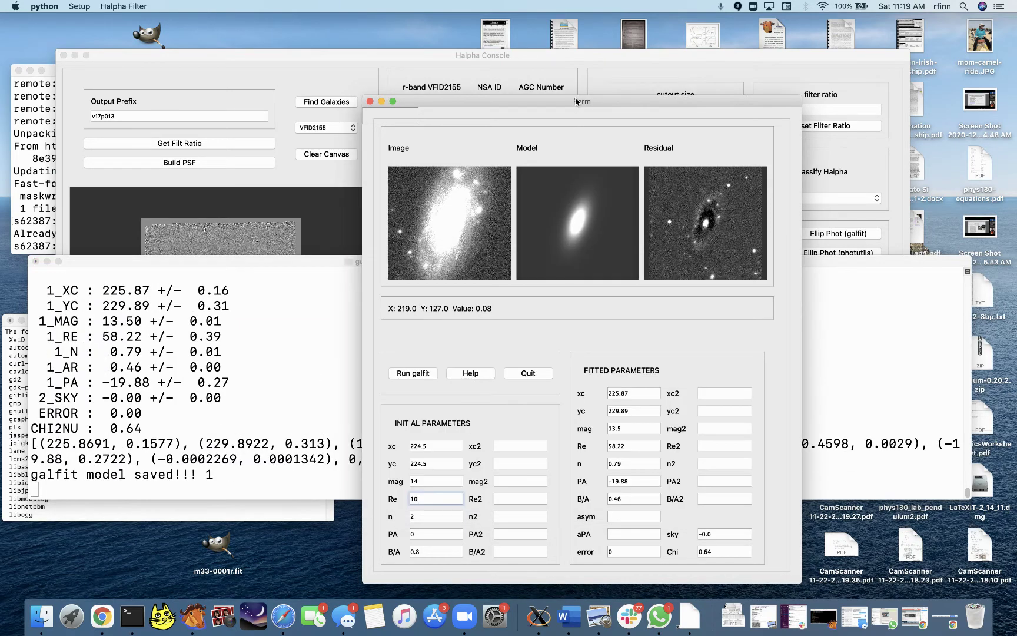
{"action": "left_click_drag", "start_coordinate": [575, 97], "coordinate": [529, 61]}
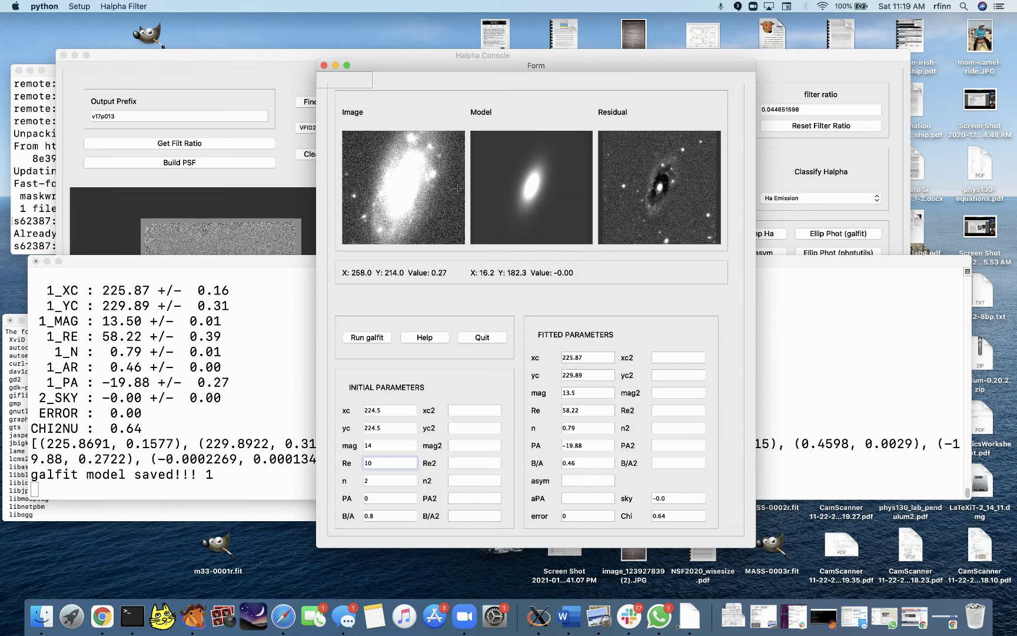
{"action": "left_click", "coordinate": [423, 206]}
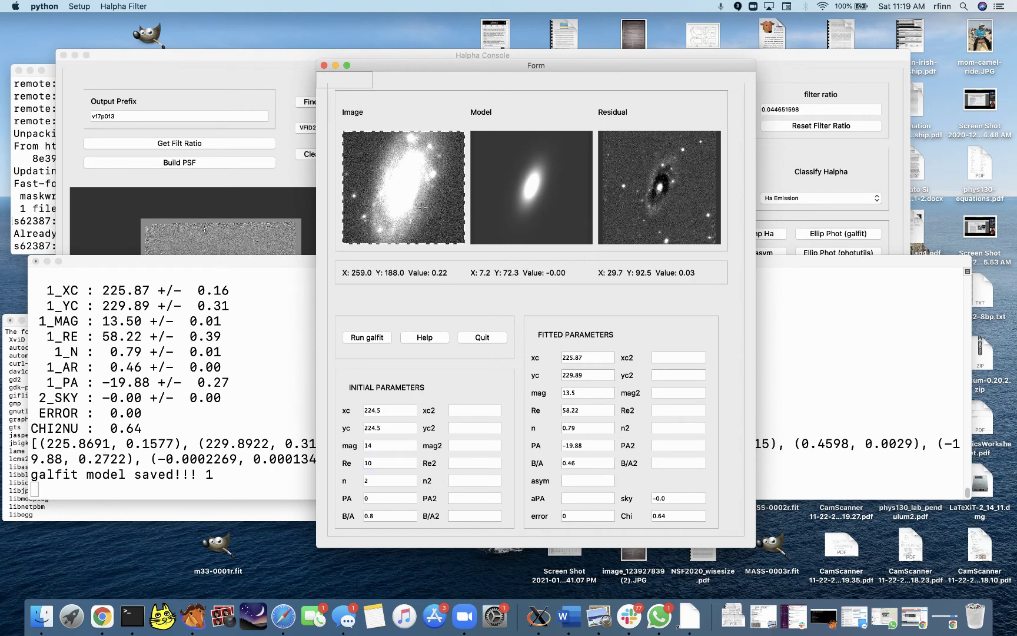
{"action": "key", "text": "grave"}
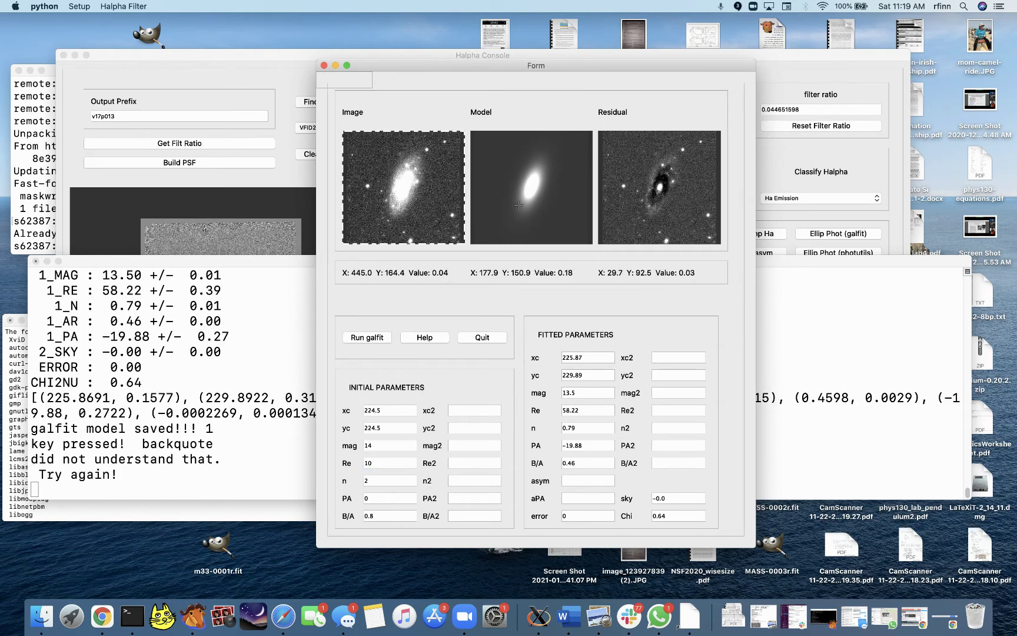
{"action": "key", "text": "grave"}
{"action": "left_click", "coordinate": [677, 224]}
{"action": "key", "text": "grave"}
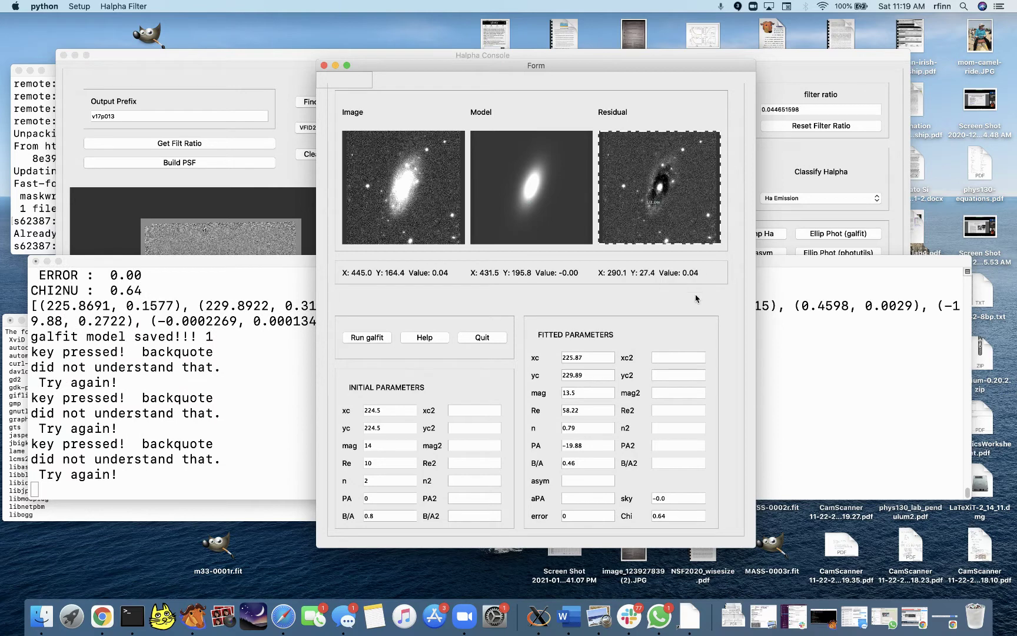
{"action": "left_click_drag", "start_coordinate": [755, 547], "coordinate": [856, 589]}
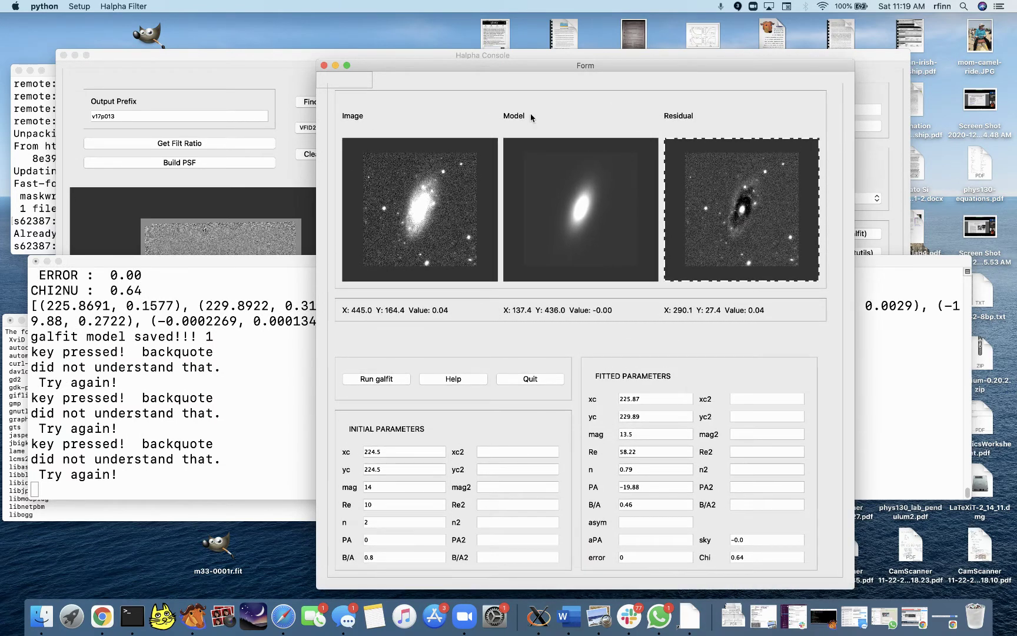
{"action": "left_click_drag", "start_coordinate": [526, 67], "coordinate": [475, 25]}
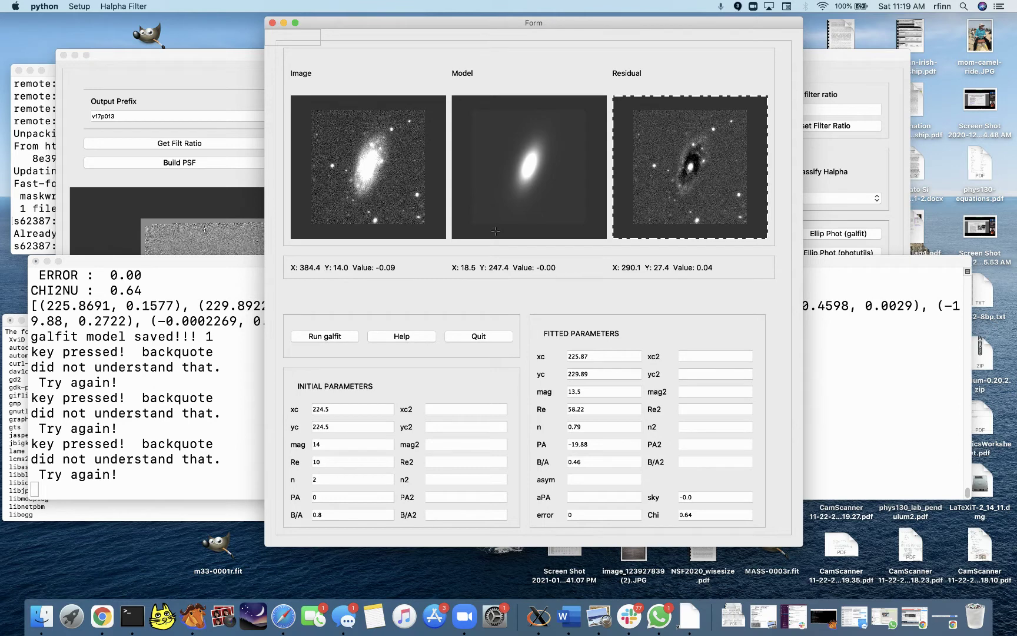
Adjust the cut levels of the galaxy image panel to improve its contrast
{"action": "left_click", "coordinate": [385, 179]}
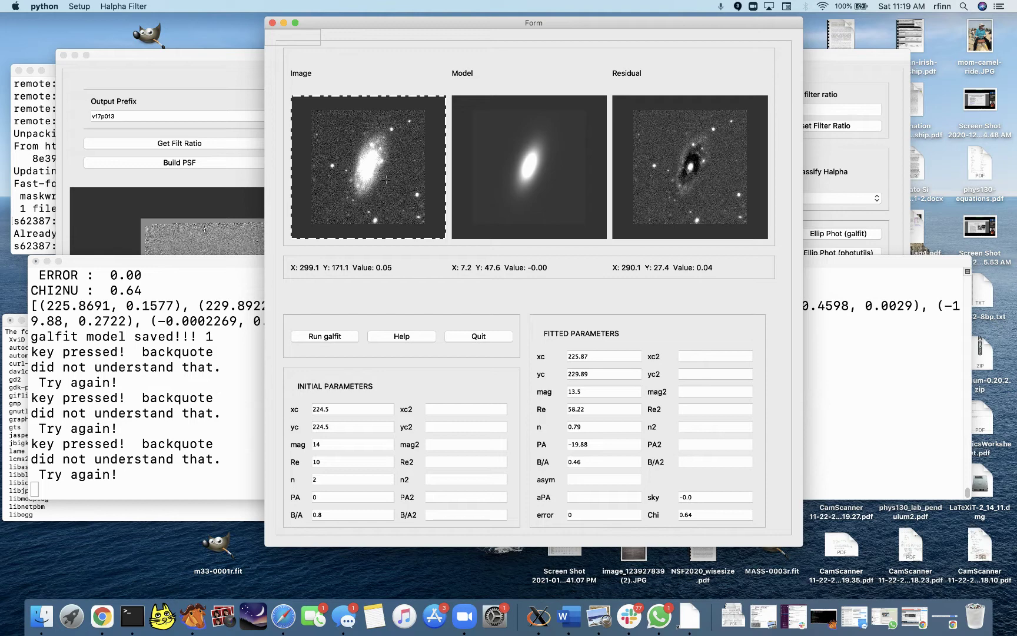
{"action": "key", "text": "space"}
{"action": "key", "text": "s"}
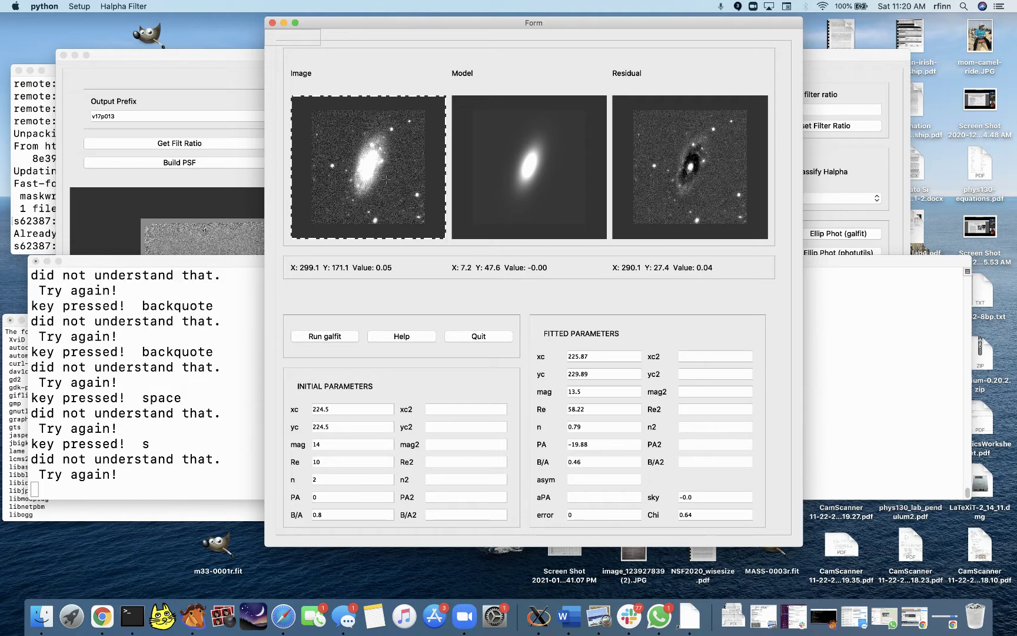
{"action": "key", "text": "a"}
{"action": "left_click_drag", "start_coordinate": [327, 168], "coordinate": [744, 336]}
Tune the residual panel's cut levels to reveal leftover spiral-arm structure
{"action": "left_click", "coordinate": [695, 193]}
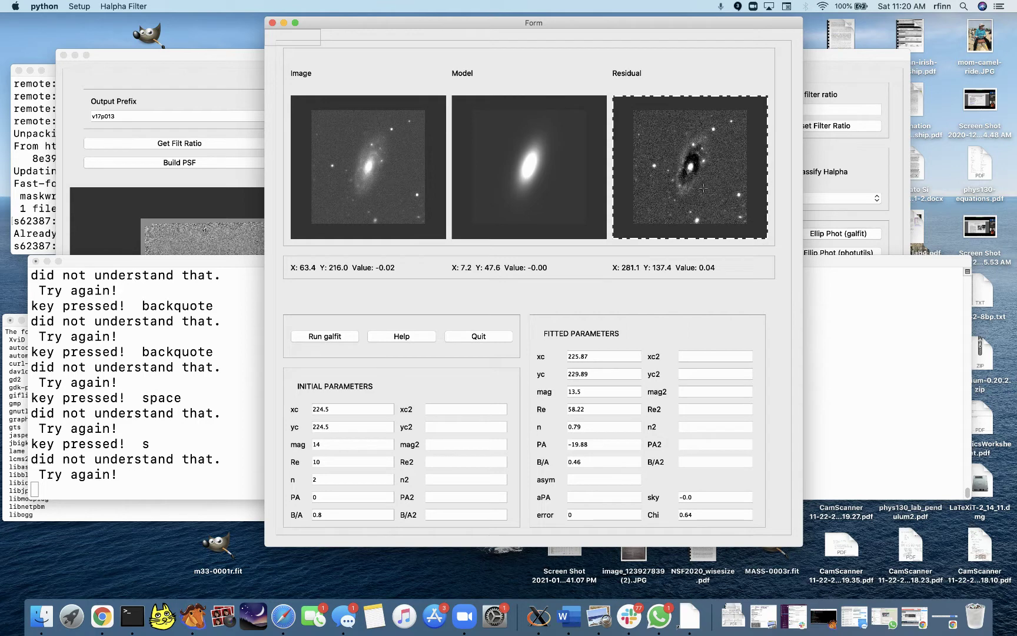
{"action": "key", "text": "space"}
{"action": "key", "text": "s"}
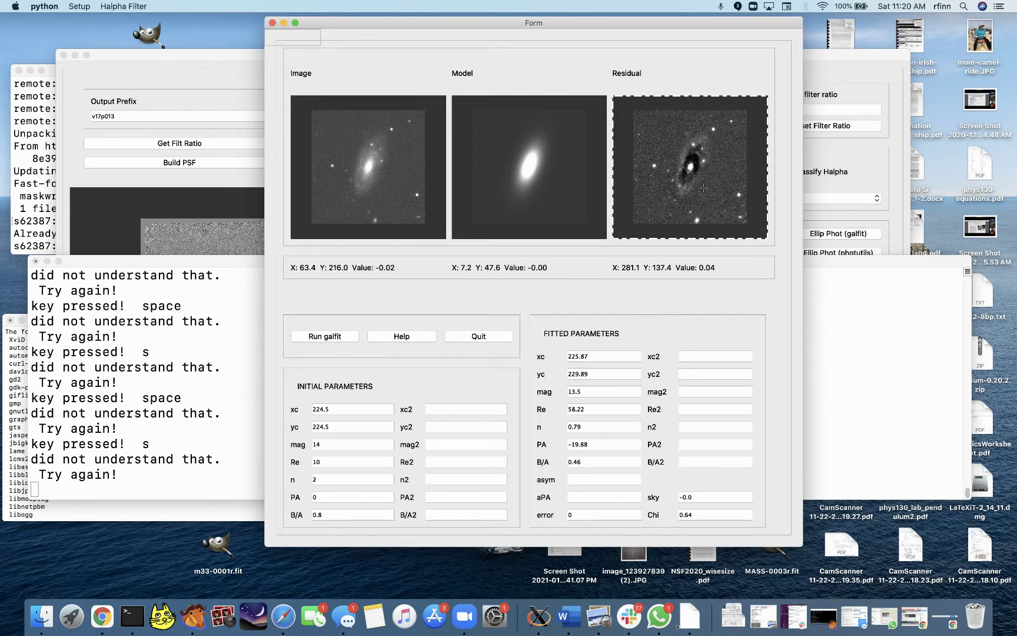
{"action": "left_click_drag", "start_coordinate": [714, 197], "coordinate": [853, 160]}
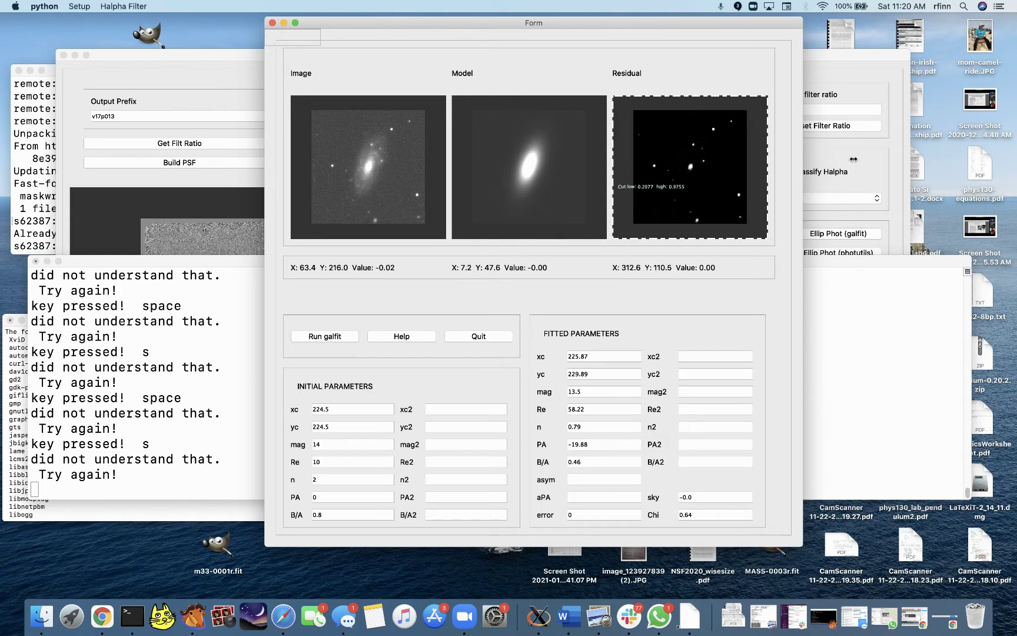
{"action": "left_click_drag", "start_coordinate": [534, 85], "coordinate": [697, 217]}
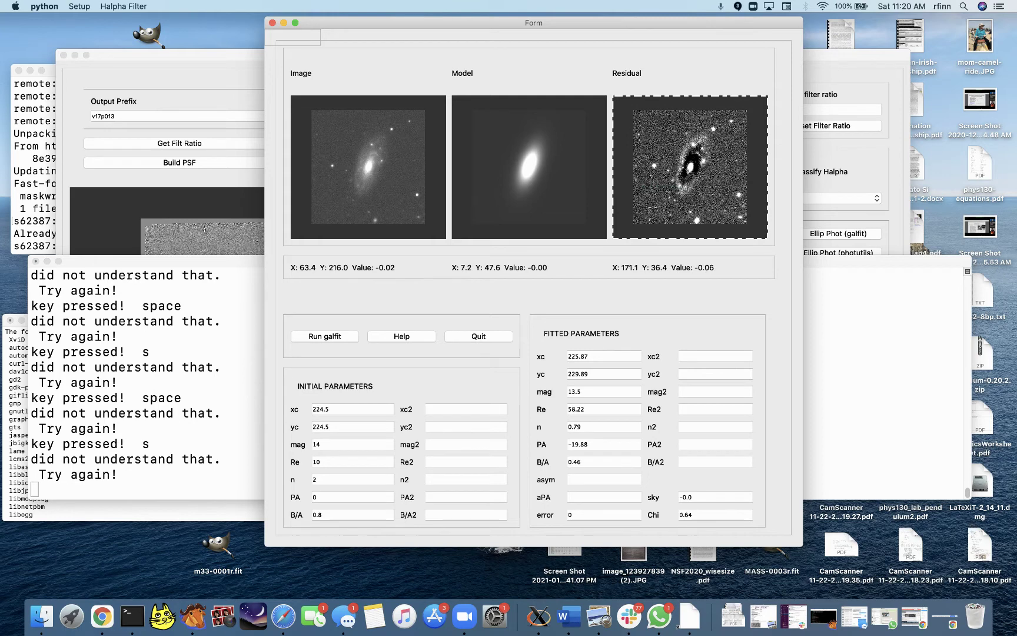
Adjust the model panel's cut levels, select the fitted n value 0.79, and close the galfit window
{"action": "left_click", "coordinate": [530, 166]}
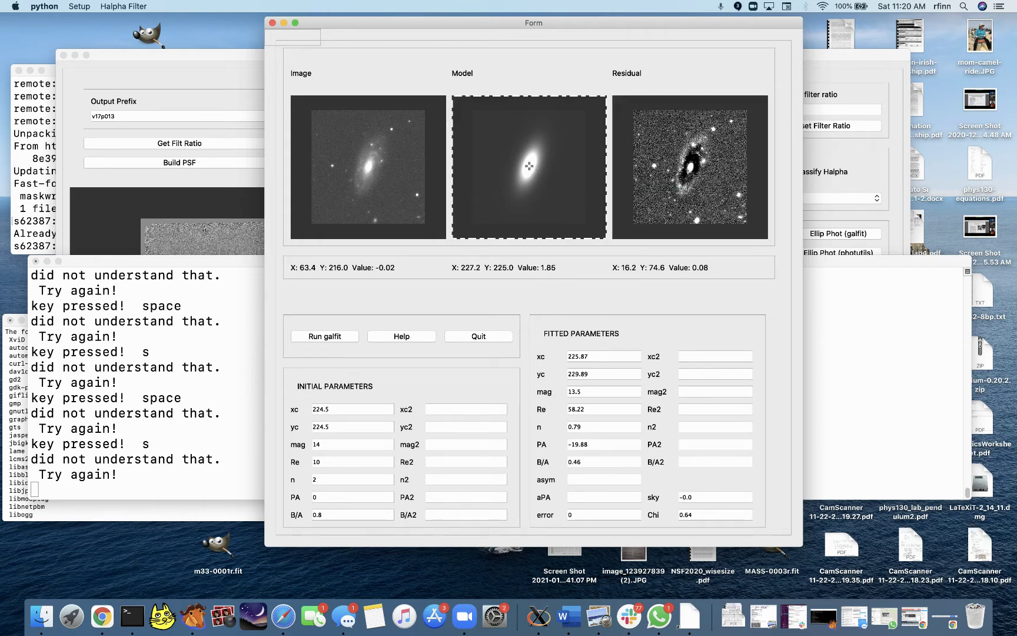
{"action": "key", "text": "space"}
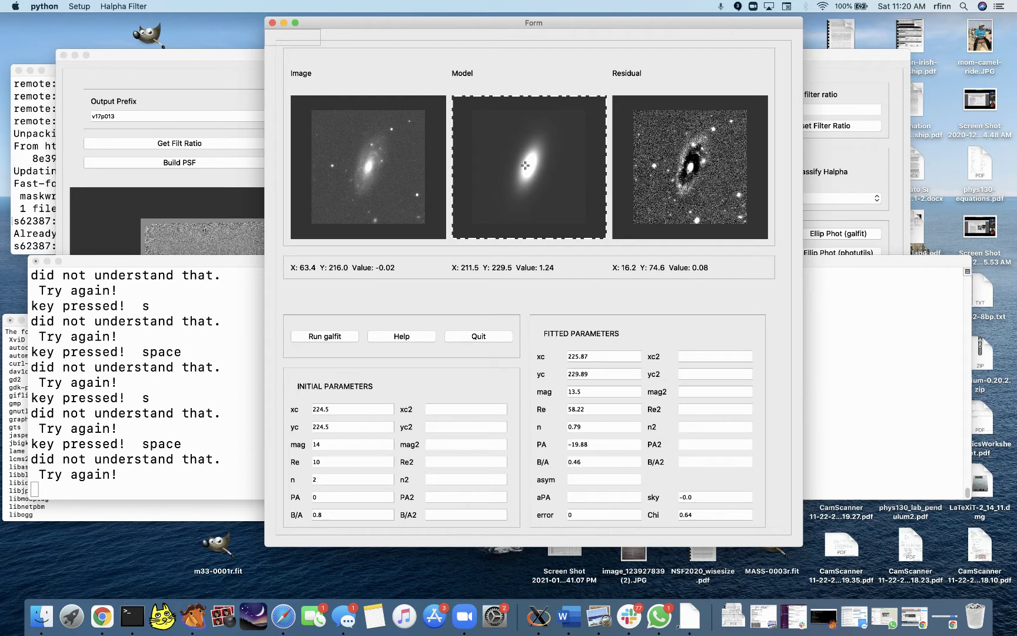
{"action": "key", "text": "s"}
{"action": "left_click_drag", "start_coordinate": [526, 166], "coordinate": [663, 216]}
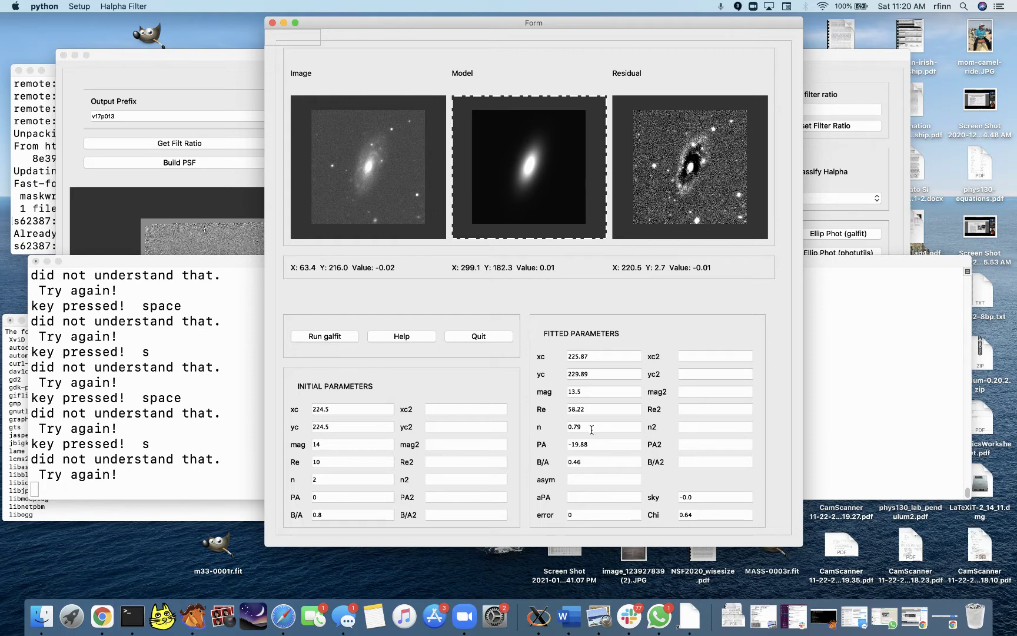
{"action": "left_click_drag", "start_coordinate": [593, 428], "coordinate": [567, 426]}
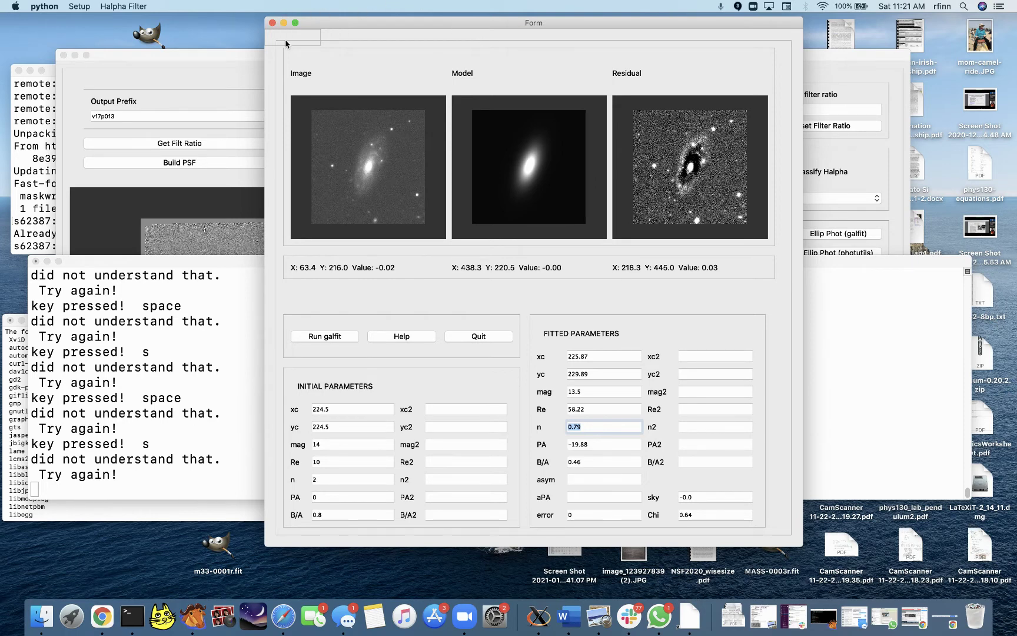
{"action": "left_click", "coordinate": [272, 24]}
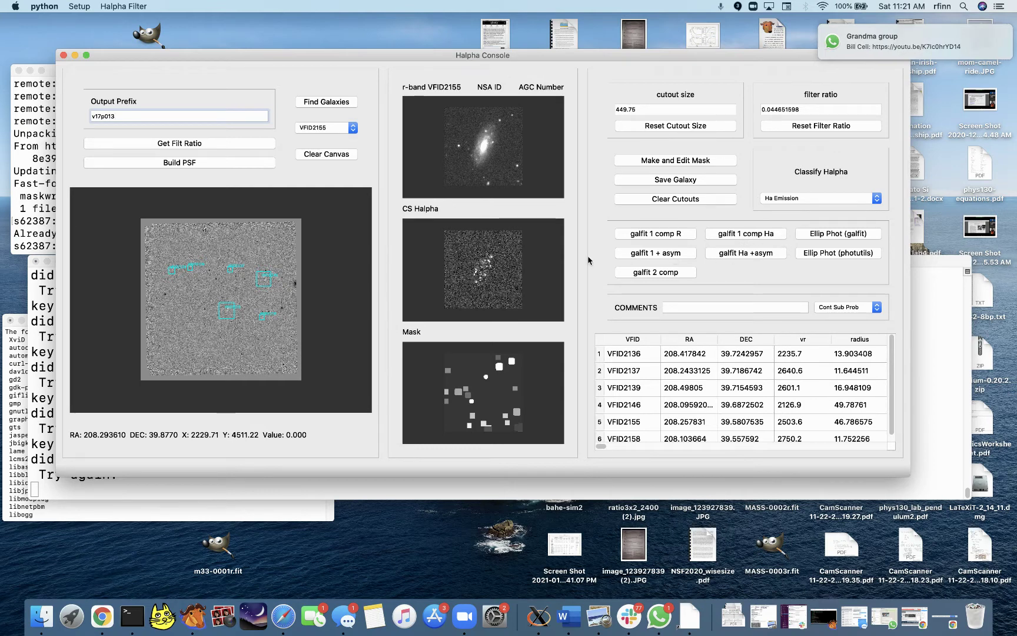
Zoom in and back out on the continuum-subtracted Halpha cutout
{"action": "scroll", "coordinate": [496, 270], "scroll_direction": "up", "scroll_amount": 3}
{"action": "scroll", "coordinate": [496, 271], "scroll_direction": "down", "scroll_amount": 3}
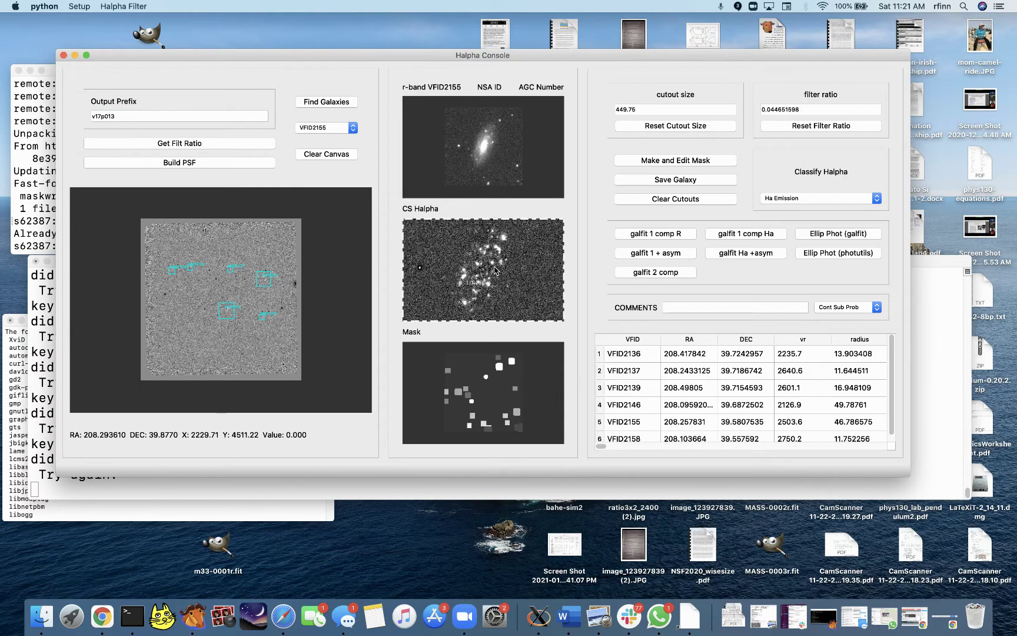
Run galfit-based elliptical photometry and inspect the cyan ellipses on the r-band and CS Halpha cutouts
{"action": "left_click", "coordinate": [833, 238]}
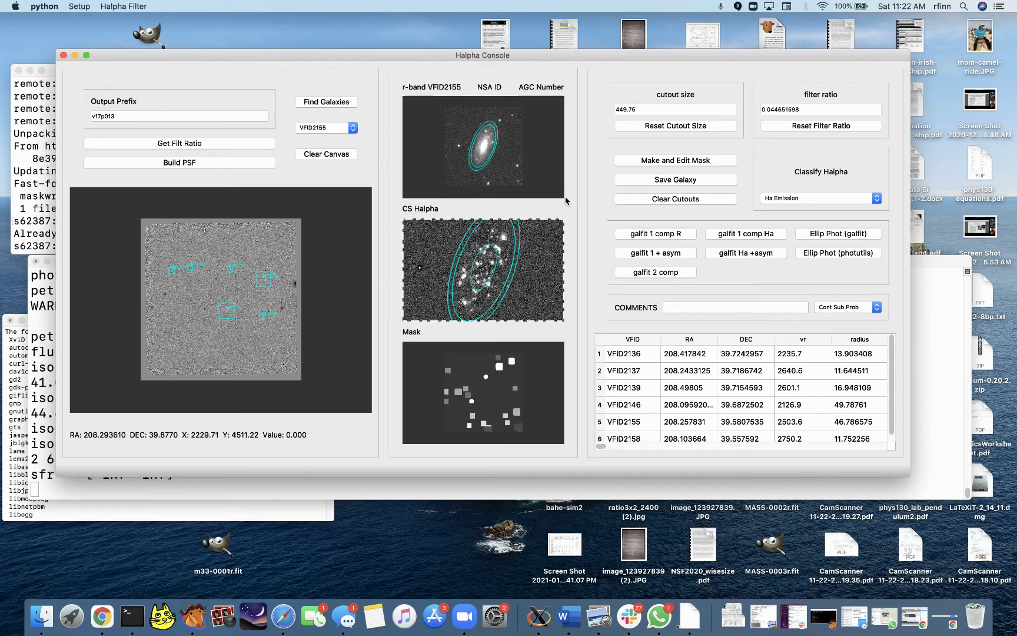
{"action": "scroll", "coordinate": [491, 161], "scroll_direction": "down", "scroll_amount": 1}
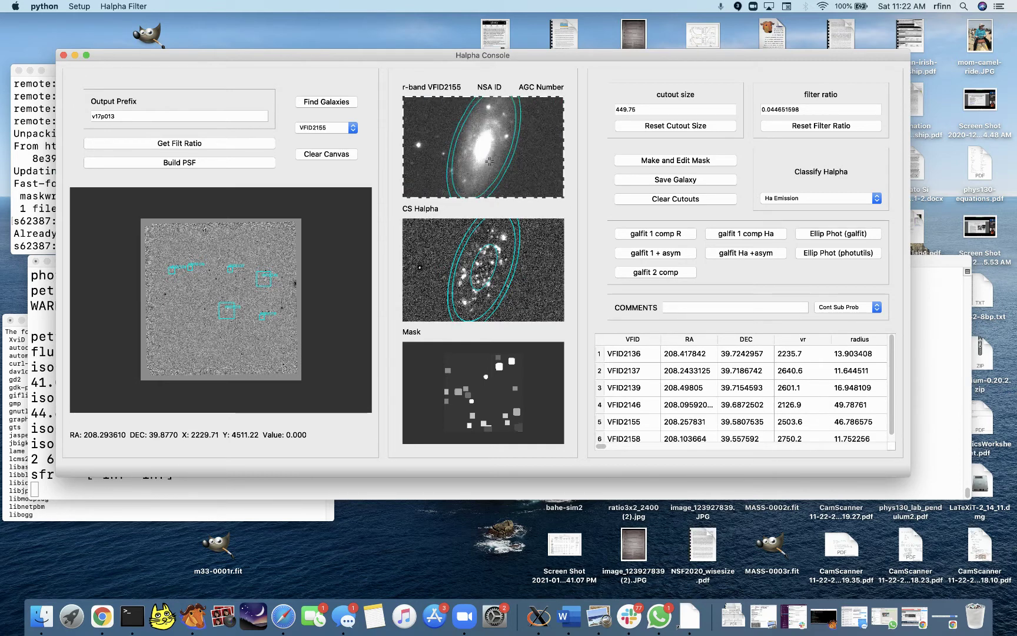
{"action": "left_click", "coordinate": [479, 264]}
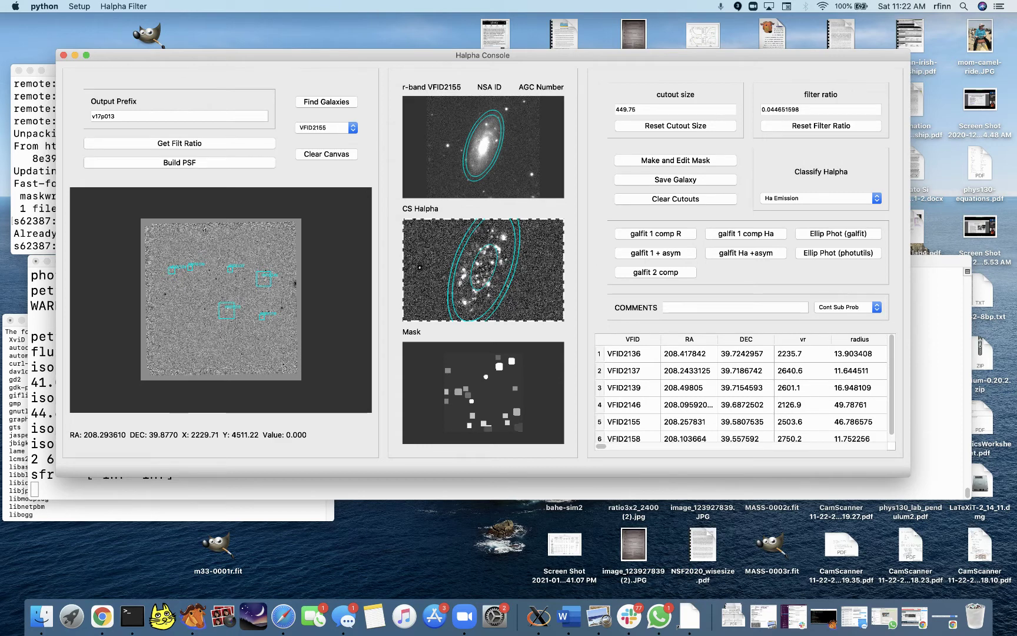
{"action": "scroll", "coordinate": [490, 283], "scroll_direction": "down", "scroll_amount": 1}
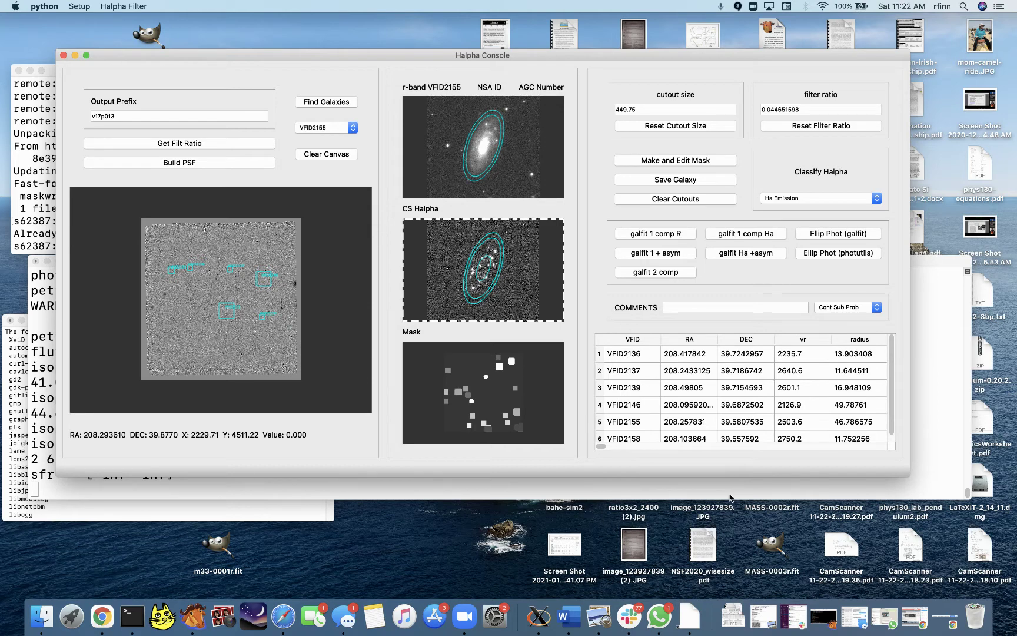
{"action": "left_click", "coordinate": [135, 613]}
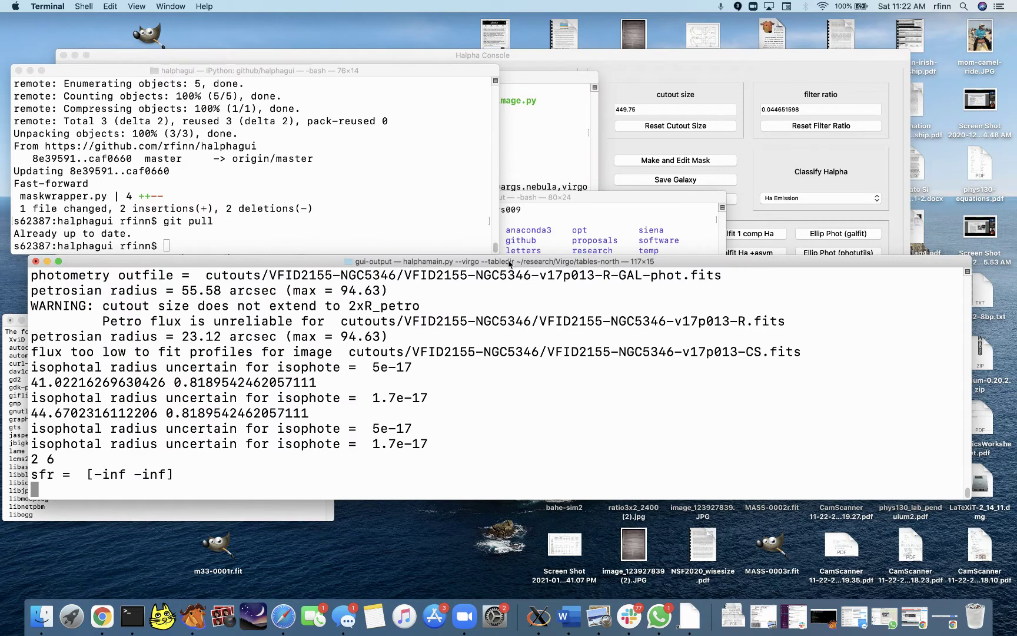
List the gui-output folder, including a time-sorted detailed listing and the plots folder
{"action": "left_click", "coordinate": [527, 230]}
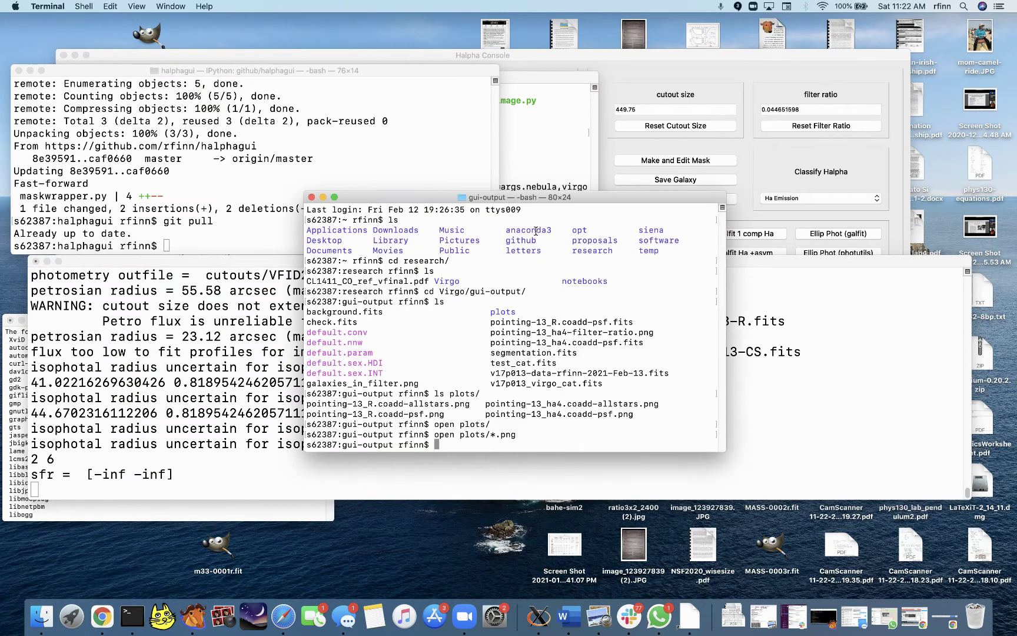
{"action": "type", "text": "ls"}
{"action": "key", "text": "Return"}
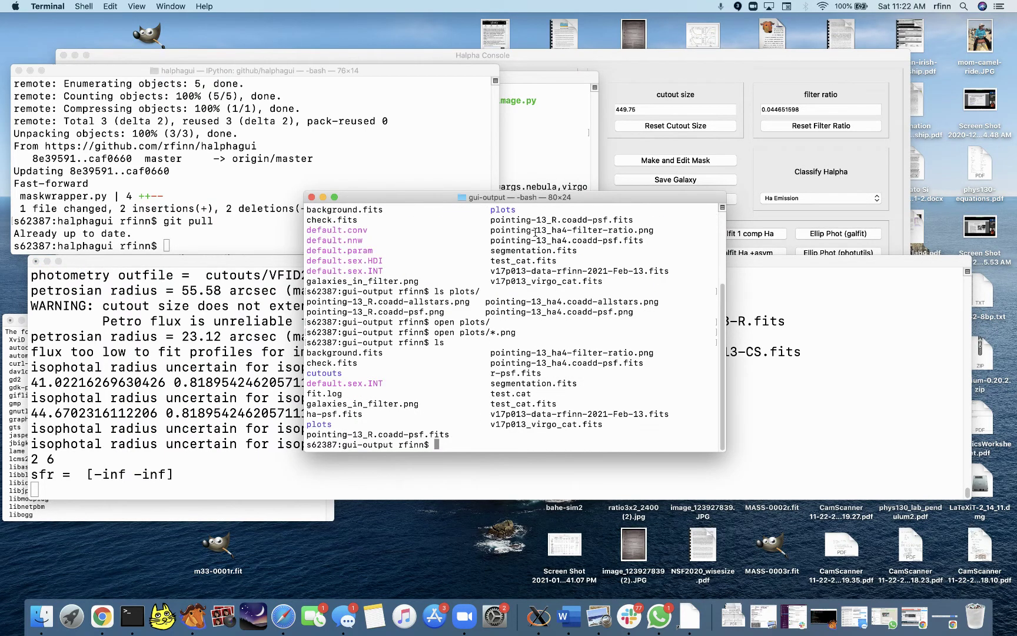
{"action": "type", "text": "ls -lth |more"}
{"action": "key", "text": "Return"}
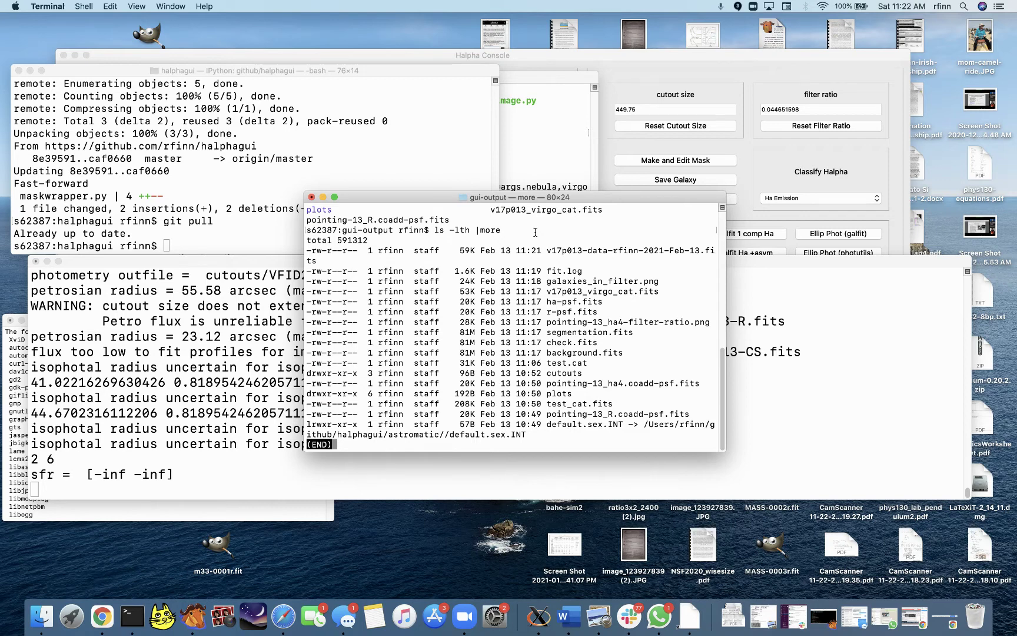
{"action": "type", "text": "qls plots/"}
{"action": "key", "text": "Return"}
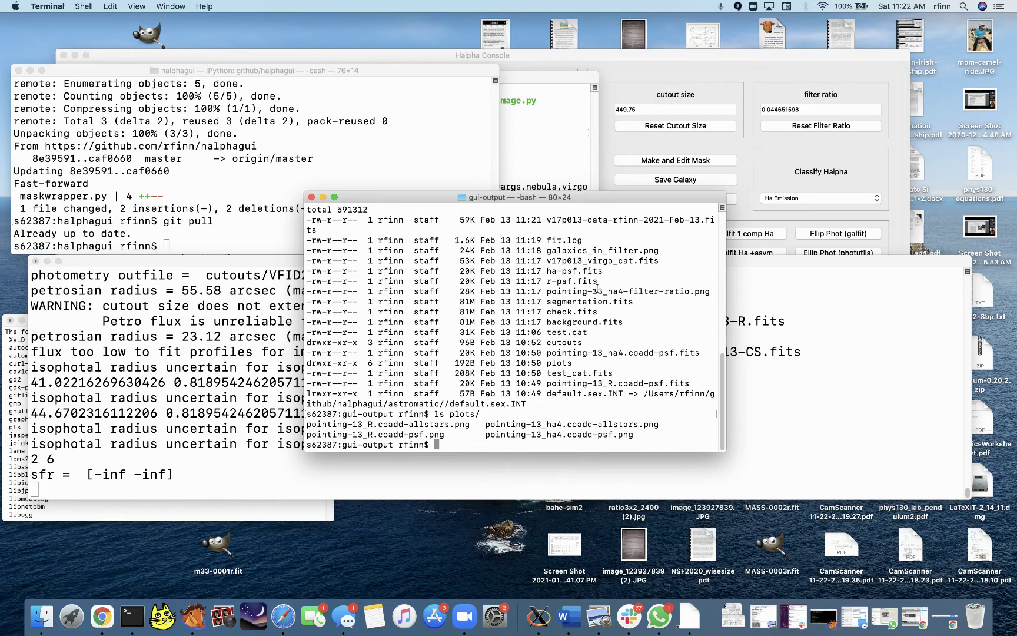
Enlarge the terminal and its font, then change into the cutouts folder and list it
{"action": "scroll", "coordinate": [596, 296], "scroll_direction": "up", "scroll_amount": 2}
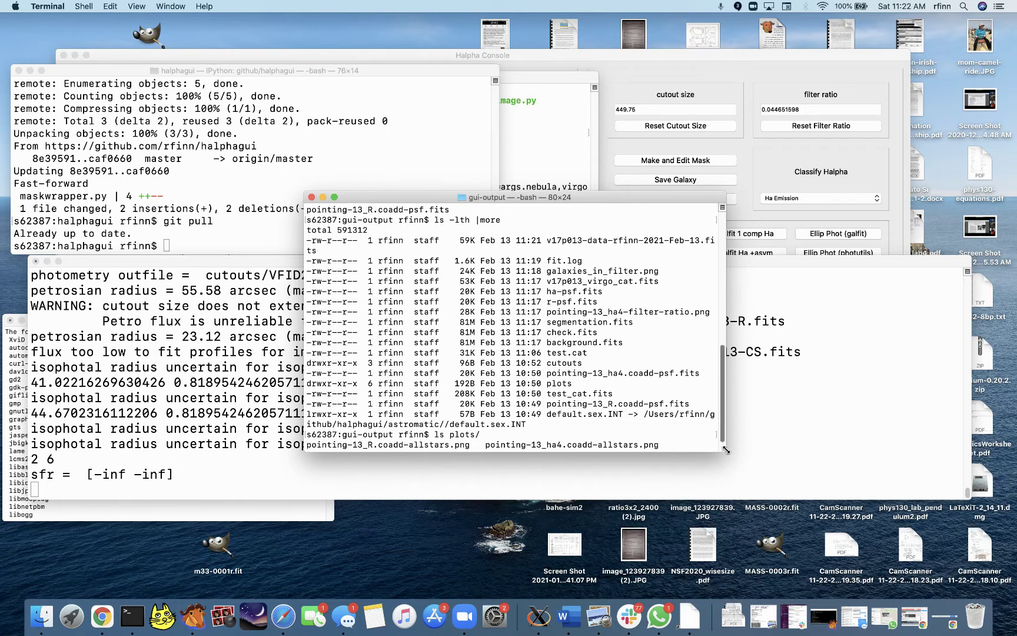
{"action": "left_click_drag", "start_coordinate": [724, 452], "coordinate": [852, 478]}
{"action": "type", "text": "ls"}
{"action": "key", "text": "Return"}
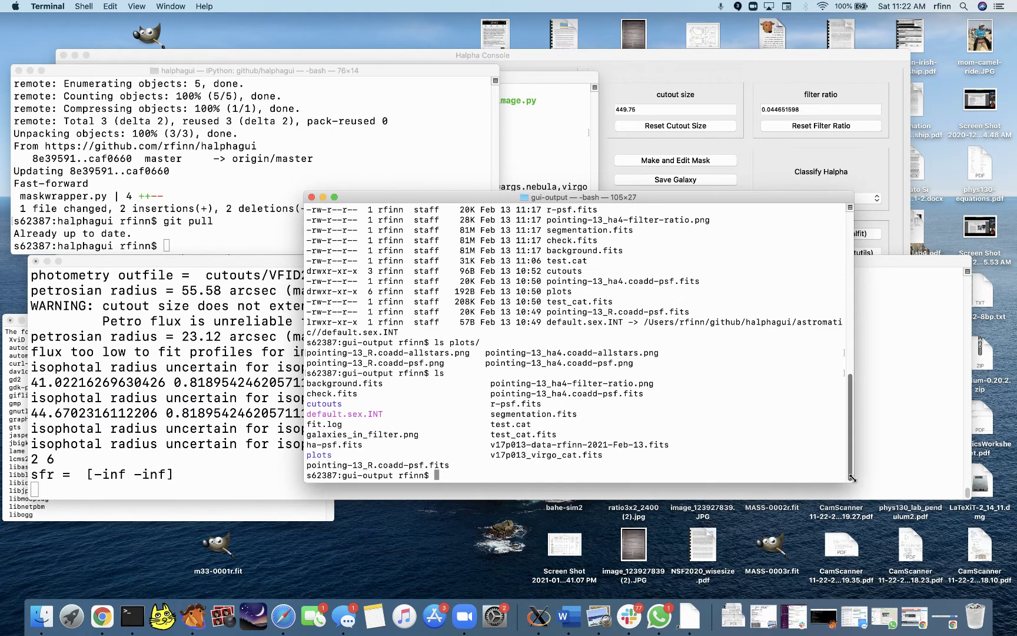
{"action": "type", "text": "cd cutouts/"}
{"action": "key", "text": "Return"}
{"action": "type", "text": "ls"}
{"action": "key", "text": "Return"}
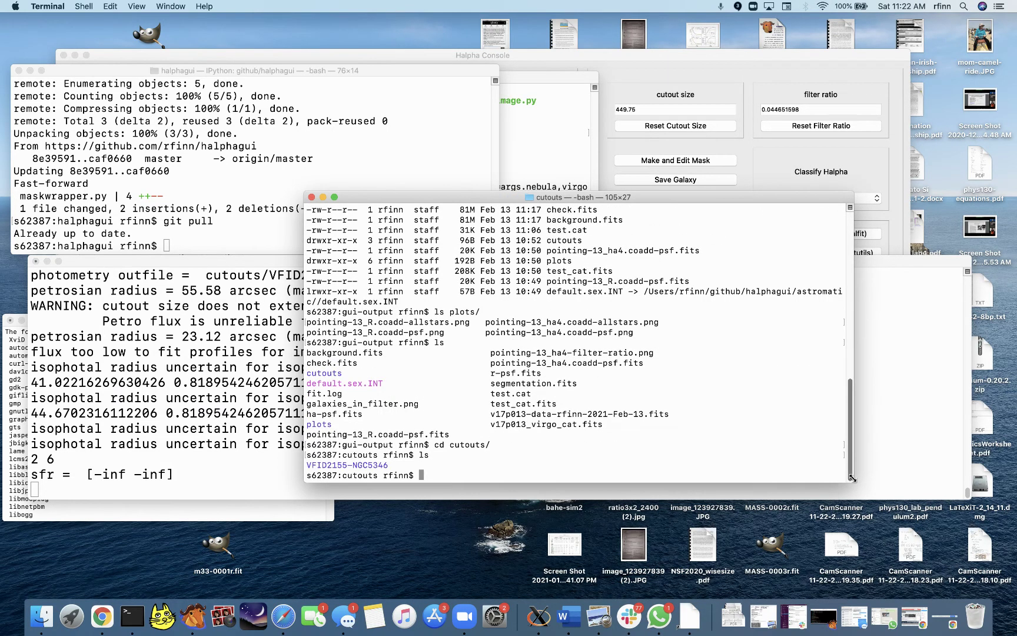
{"action": "key", "text": "super+equal"}
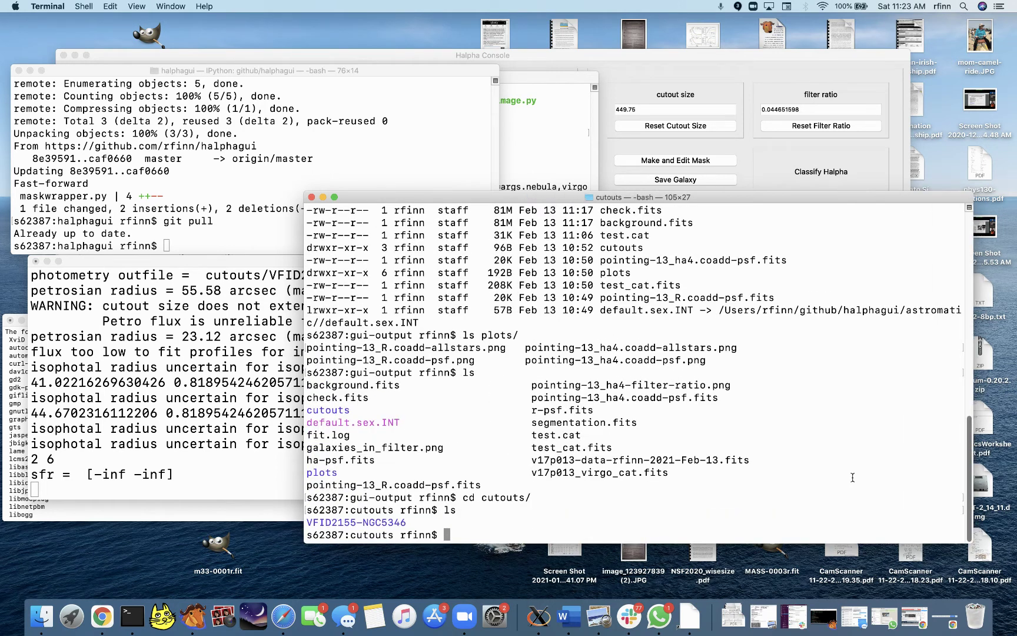
List the VFID2155-NGC5346 folder contents and check for PNG files in cutouts
{"action": "type", "text": "ls V"}
{"action": "key", "text": "Tab"}
{"action": "key", "text": "Return"}
{"action": "type", "text": "ls"}
{"action": "key", "text": "BackSpace"}
{"action": "key", "text": "BackSpace"}
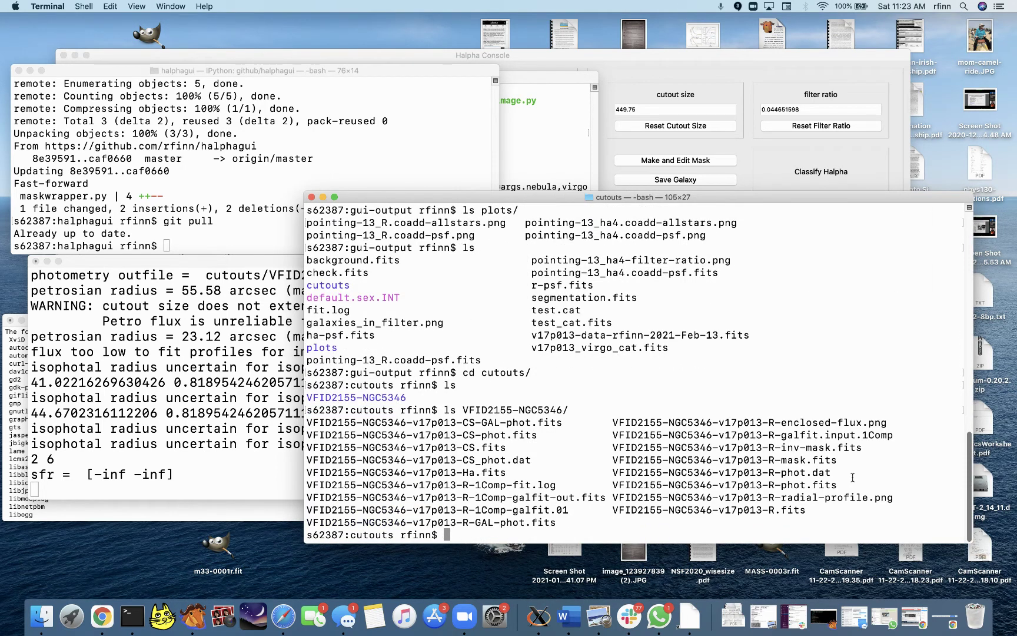
{"action": "type", "text": "ls *.png"}
{"action": "key", "text": "Return"}
Run 'open VFID2155-NGC5346/*.png' to view the galaxy's PNG plots
{"action": "type", "text": "c"}
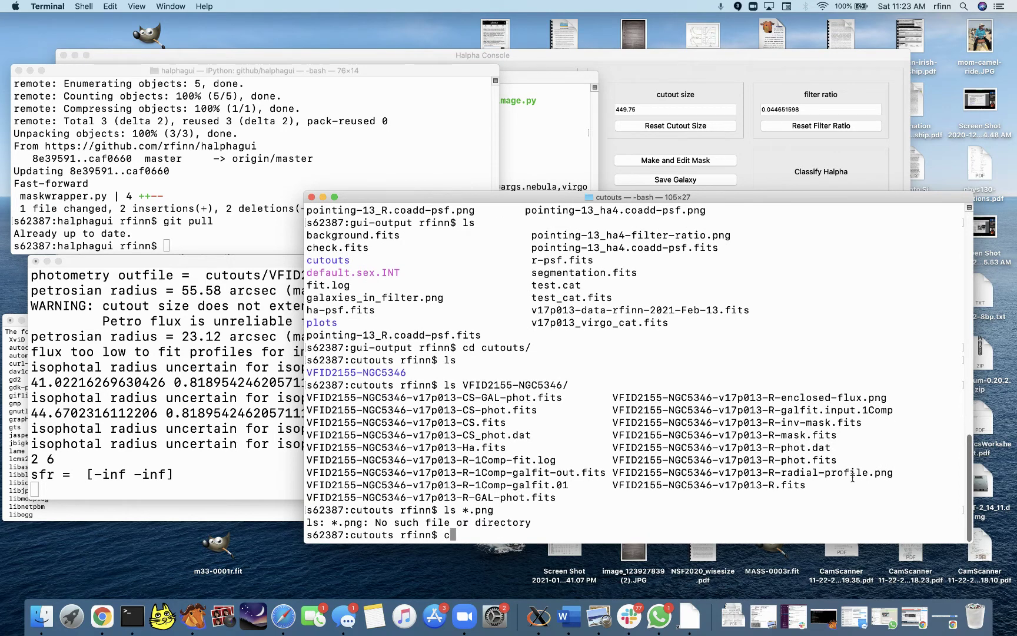
{"action": "type", "text": "d VF"}
{"action": "key", "text": "Tab"}
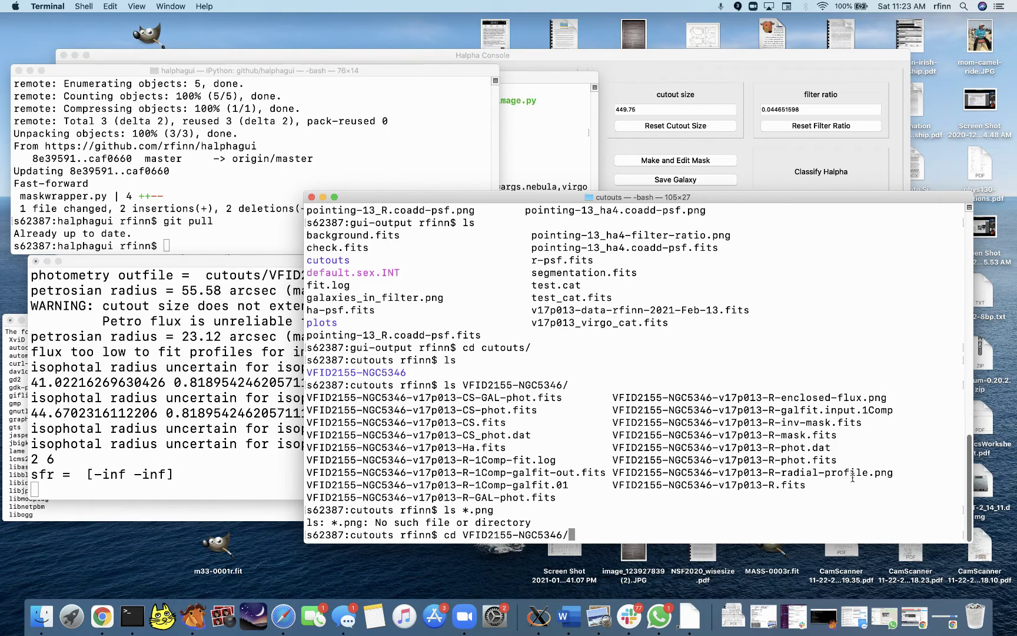
{"action": "key", "text": "ctrl+a"}
{"action": "type", "text": "oip"}
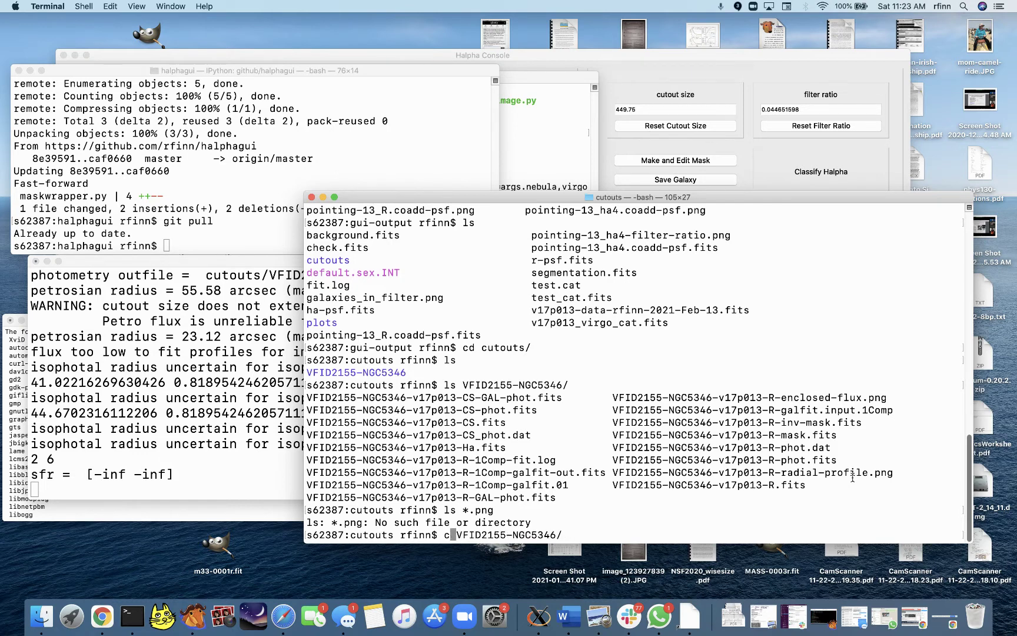
{"action": "key", "text": "Delete"}
{"action": "key", "text": "Delete"}
{"action": "key", "text": "BackSpace"}
{"action": "key", "text": "BackSpace"}
{"action": "type", "text": "pen"}
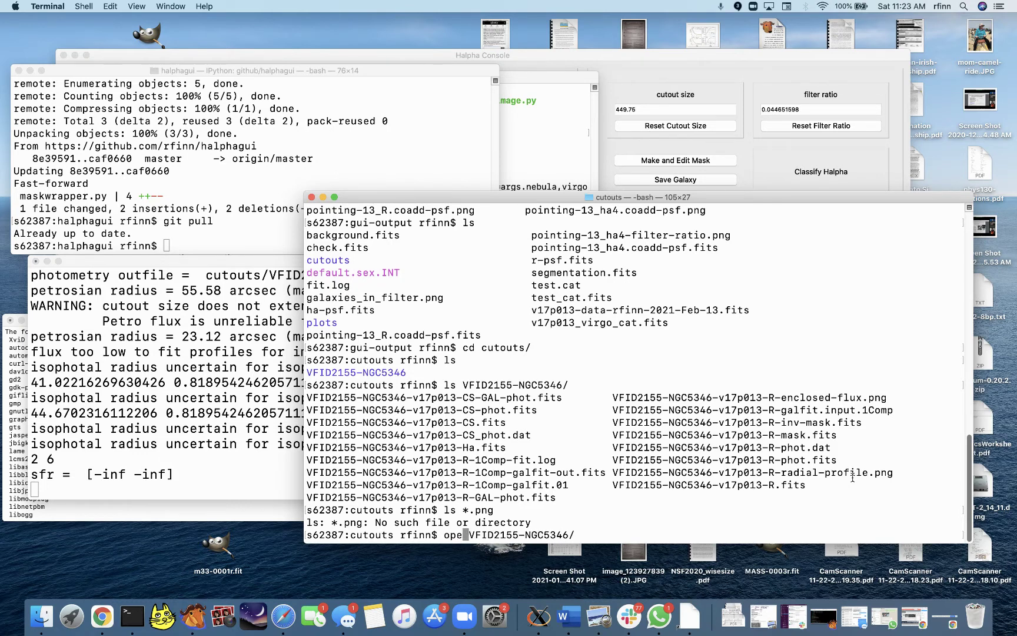
{"action": "key", "text": "ctrl+e"}
{"action": "type", "text": "*"}
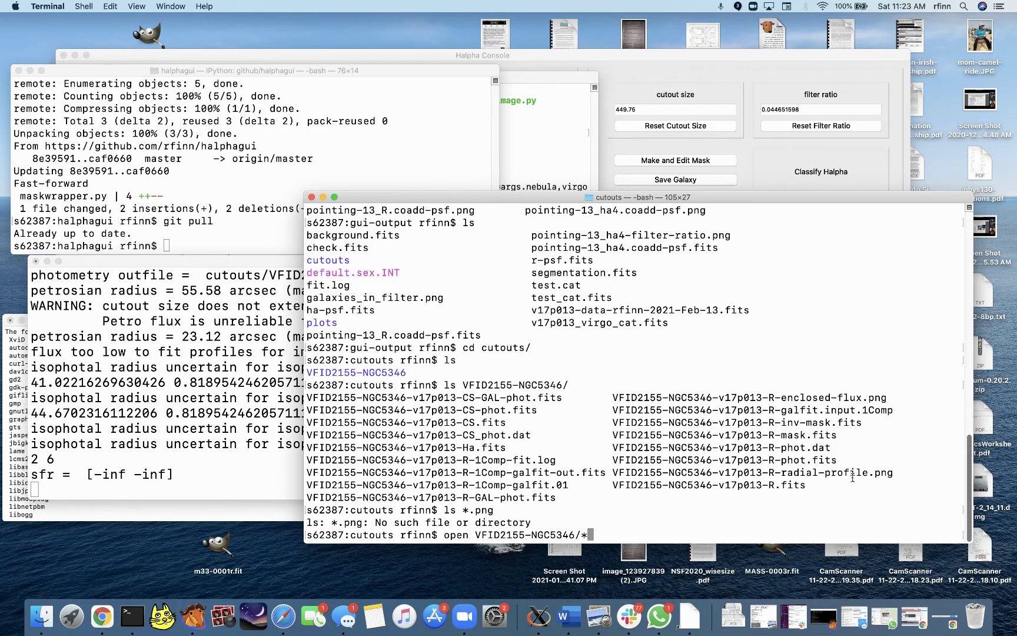
{"action": "type", "text": ".png"}
{"action": "key", "text": "Return"}
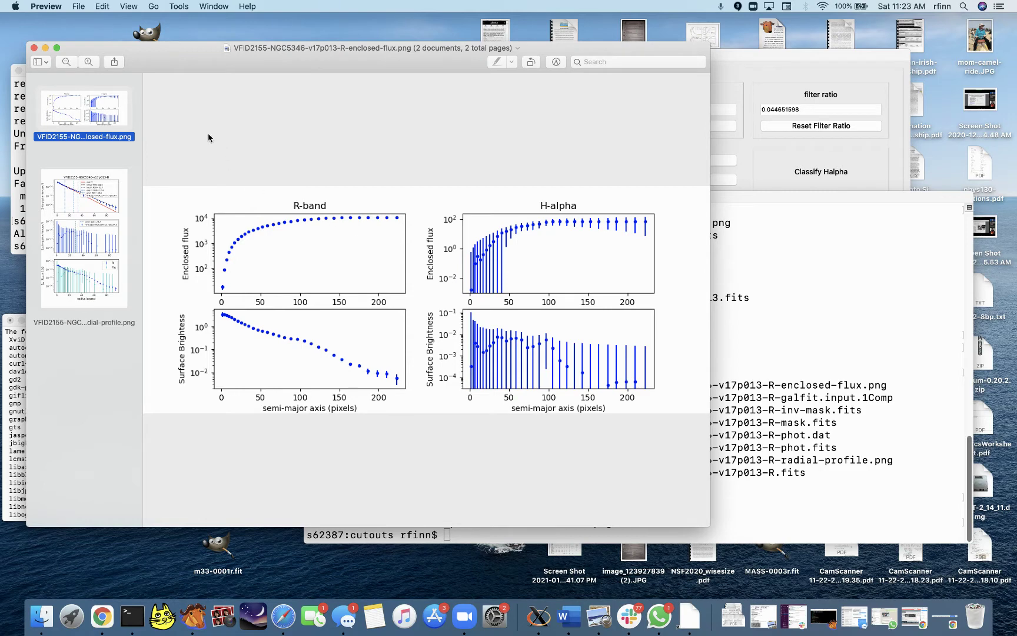
View the radial-profile plot, then the enclosed-flux plot in Preview, moving the viewer aside
{"action": "left_click_drag", "start_coordinate": [211, 68], "coordinate": [347, 54]}
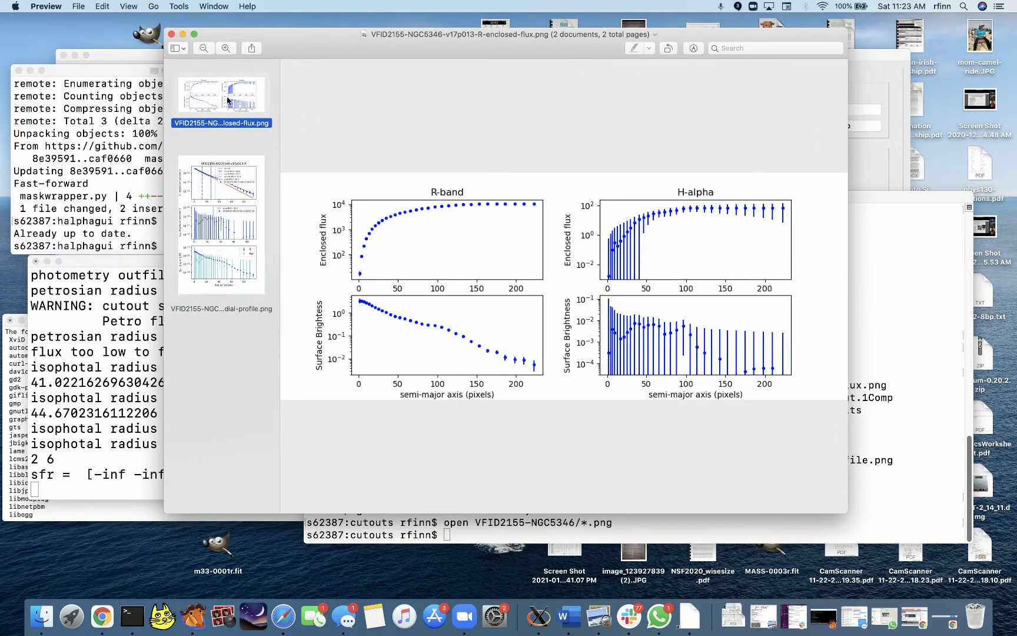
{"action": "left_click", "coordinate": [236, 249]}
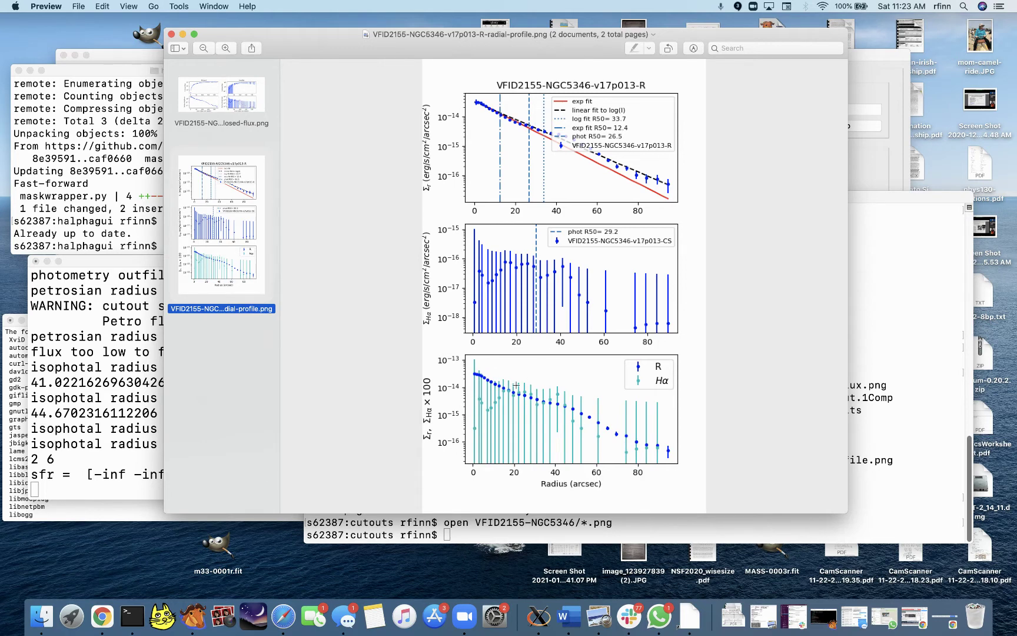
{"action": "left_click", "coordinate": [255, 123]}
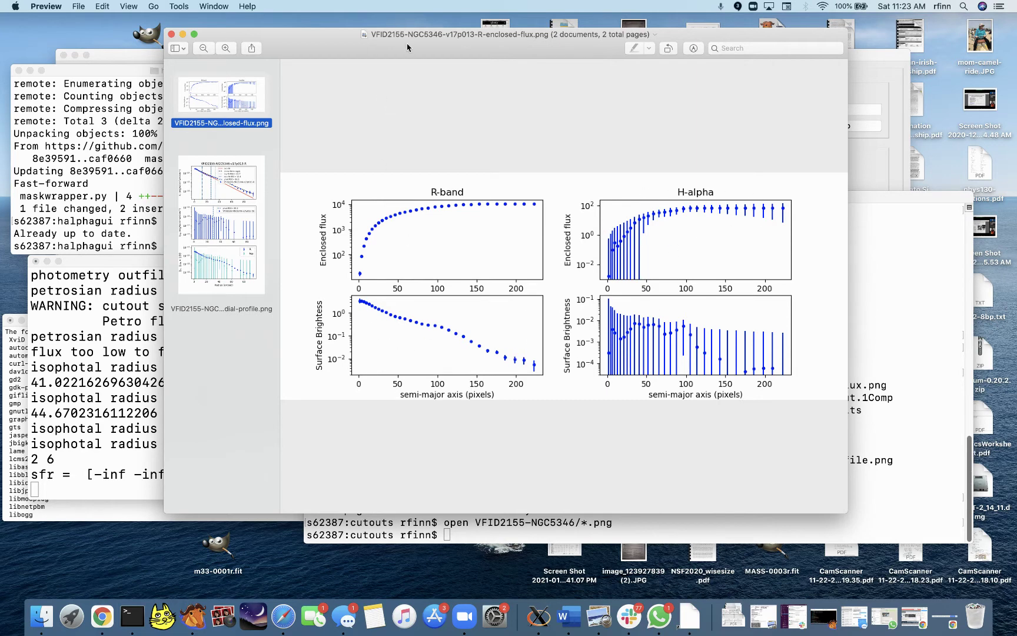
{"action": "left_click_drag", "start_coordinate": [408, 47], "coordinate": [302, 153]}
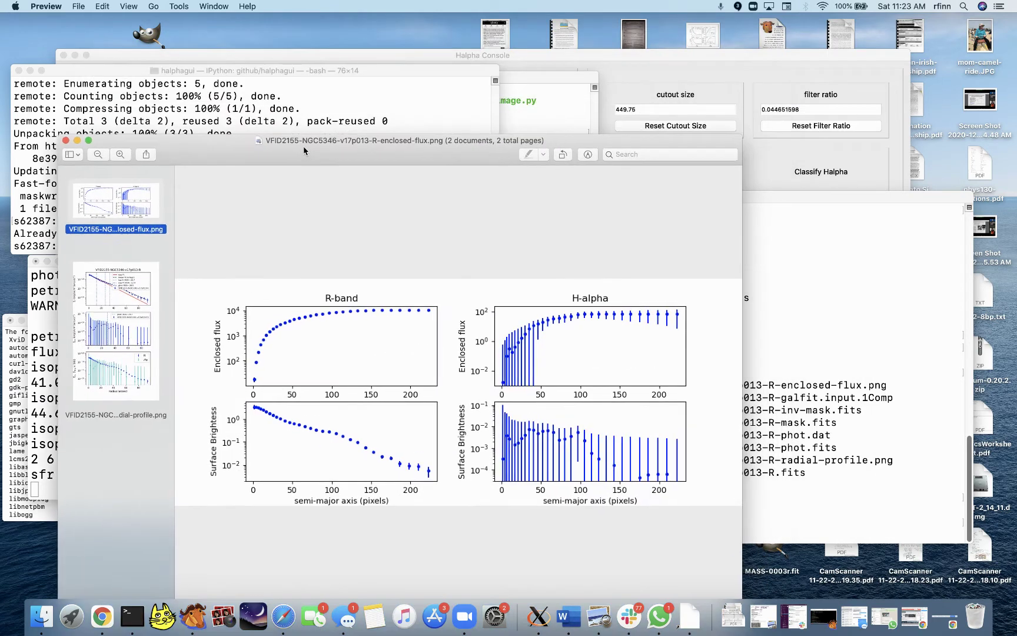
{"action": "left_click", "coordinate": [630, 71]}
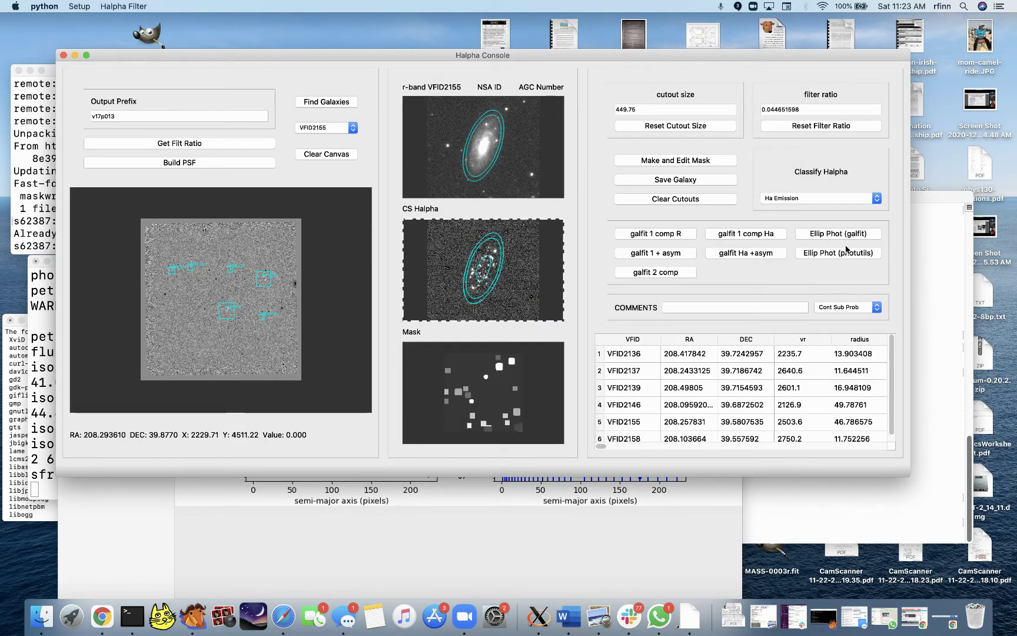
Run photutils elliptical photometry on VFID2155 and enlarge the Halpha Console window
{"action": "left_click", "coordinate": [651, 533]}
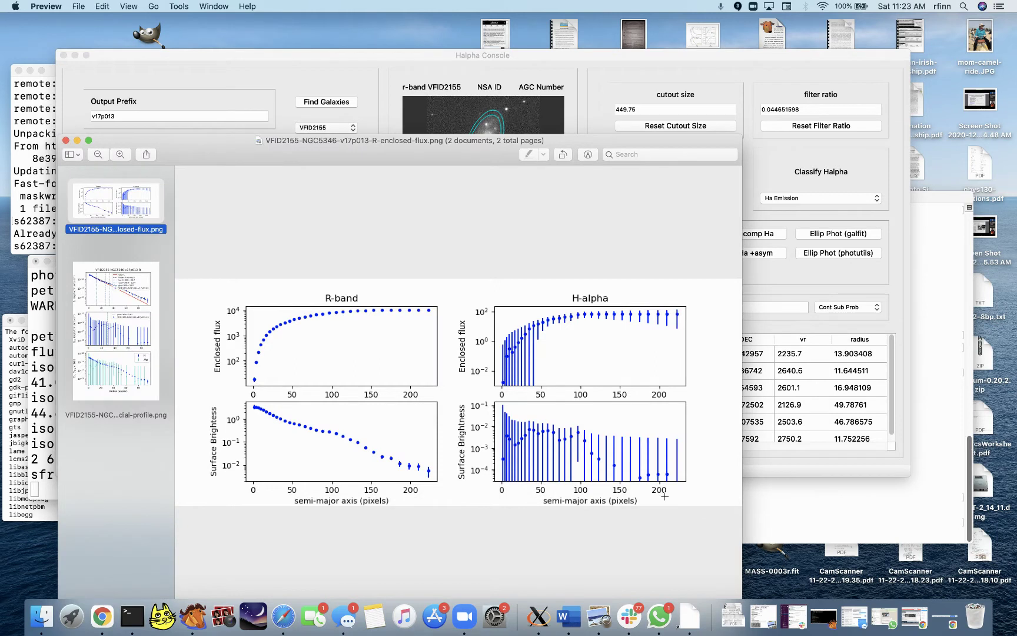
{"action": "left_click", "coordinate": [786, 285]}
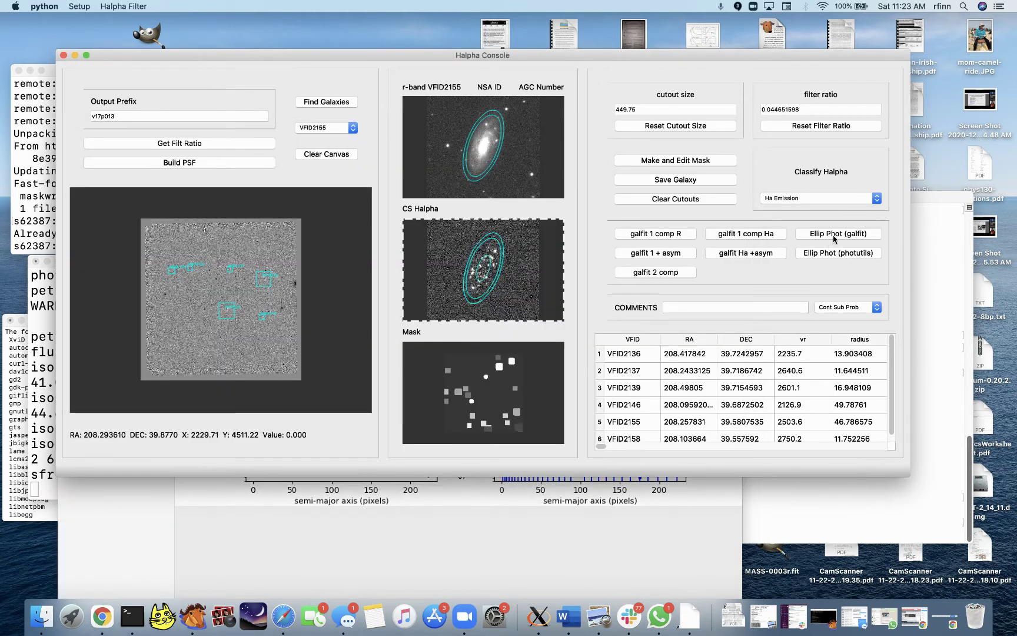
{"action": "left_click", "coordinate": [839, 254]}
{"action": "left_click_drag", "start_coordinate": [910, 475], "coordinate": [954, 555]}
Zoom into the r-band and CS Halpha cutouts to inspect the new fitted ellipses
{"action": "left_click", "coordinate": [506, 166]}
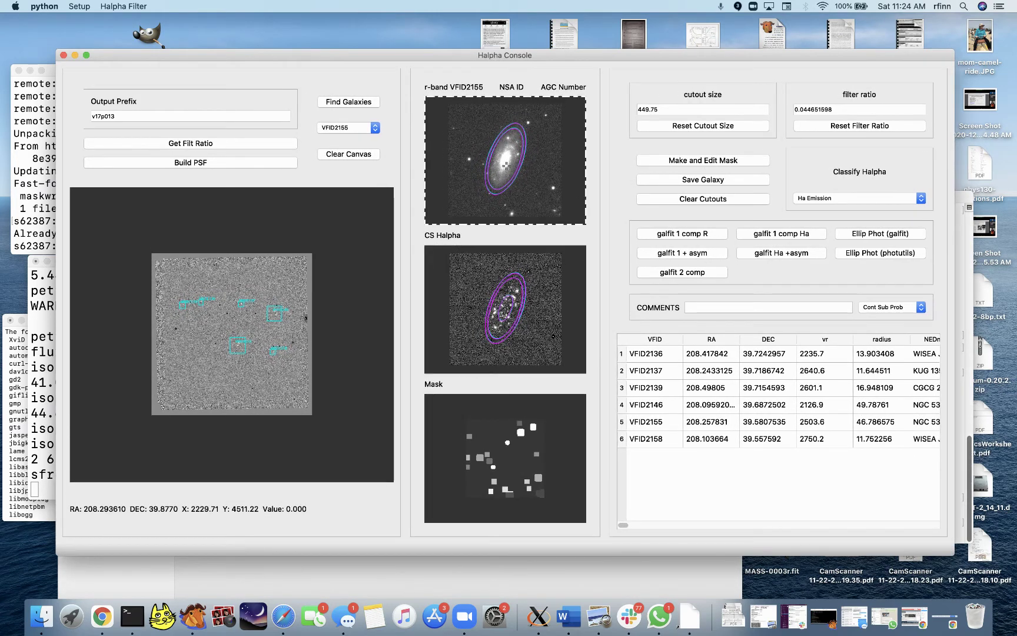
{"action": "scroll", "coordinate": [506, 166], "scroll_direction": "up", "scroll_amount": 5}
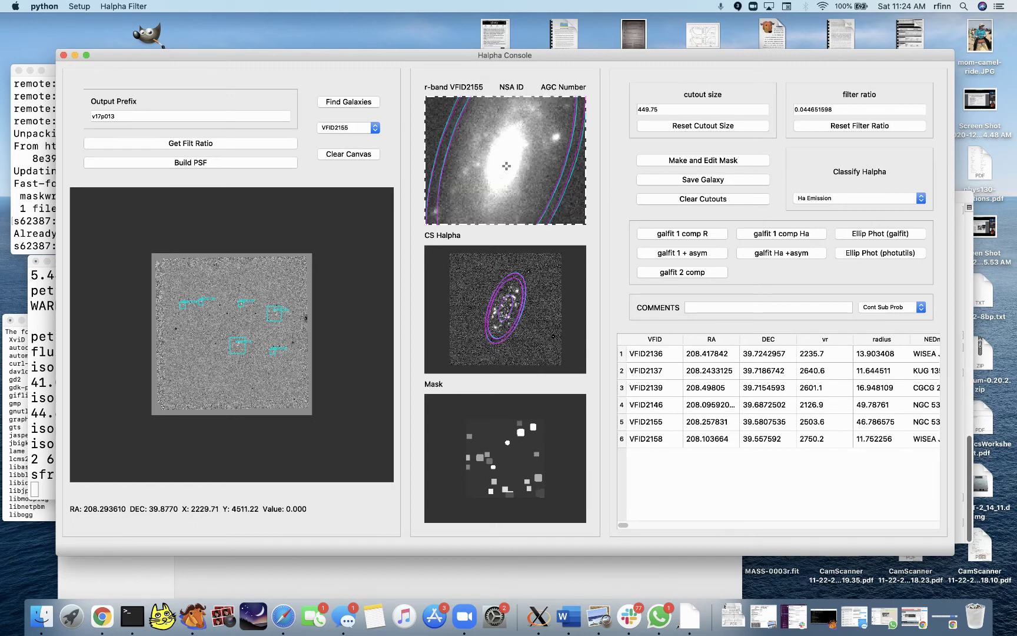
{"action": "scroll", "coordinate": [506, 166], "scroll_direction": "up", "scroll_amount": 1}
{"action": "scroll", "coordinate": [507, 166], "scroll_direction": "down", "scroll_amount": 4}
{"action": "scroll", "coordinate": [506, 166], "scroll_direction": "up", "scroll_amount": 1}
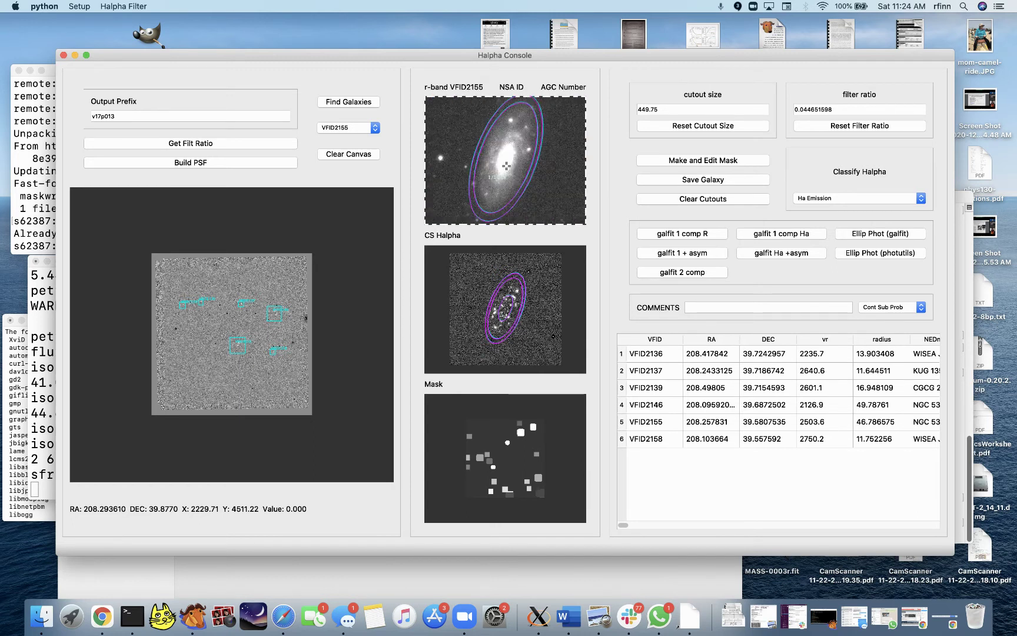
{"action": "left_click", "coordinate": [506, 304]}
{"action": "scroll", "coordinate": [505, 303], "scroll_direction": "up", "scroll_amount": 5}
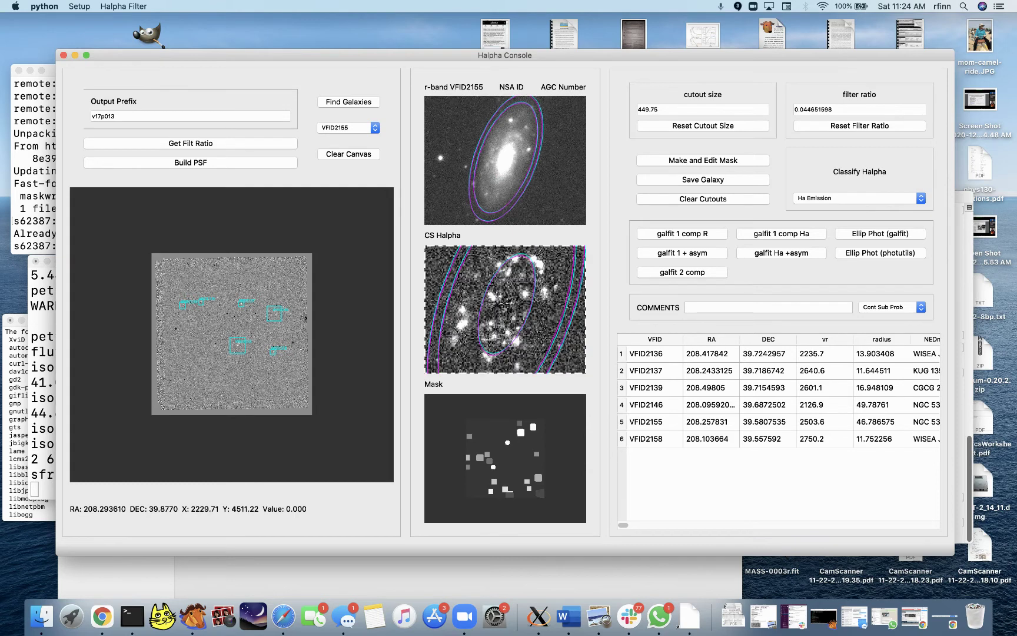
{"action": "scroll", "coordinate": [501, 301], "scroll_direction": "down", "scroll_amount": 5}
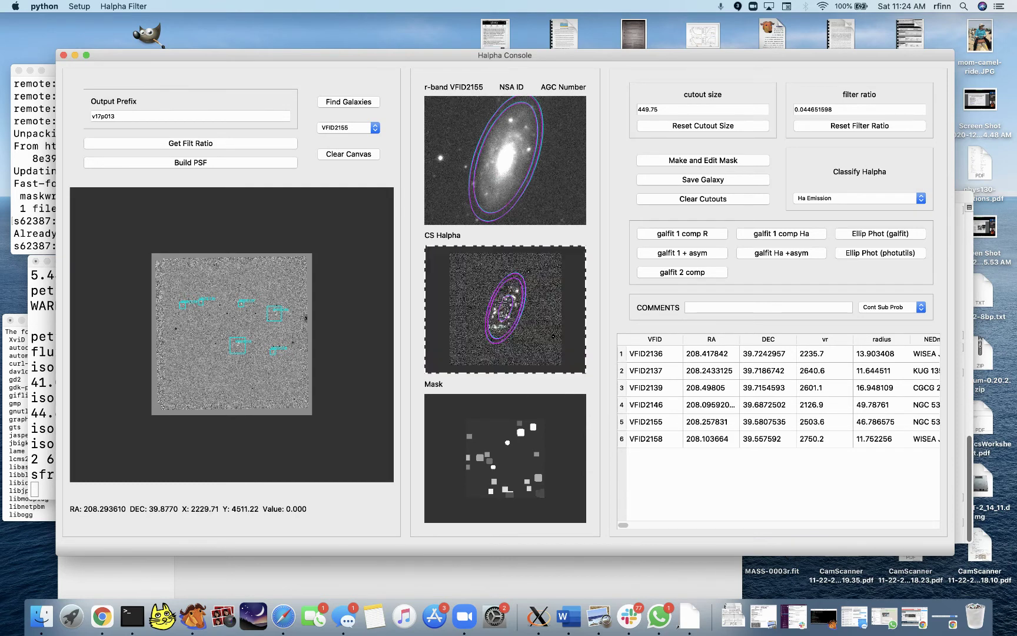
{"action": "scroll", "coordinate": [502, 301], "scroll_direction": "up", "scroll_amount": 2}
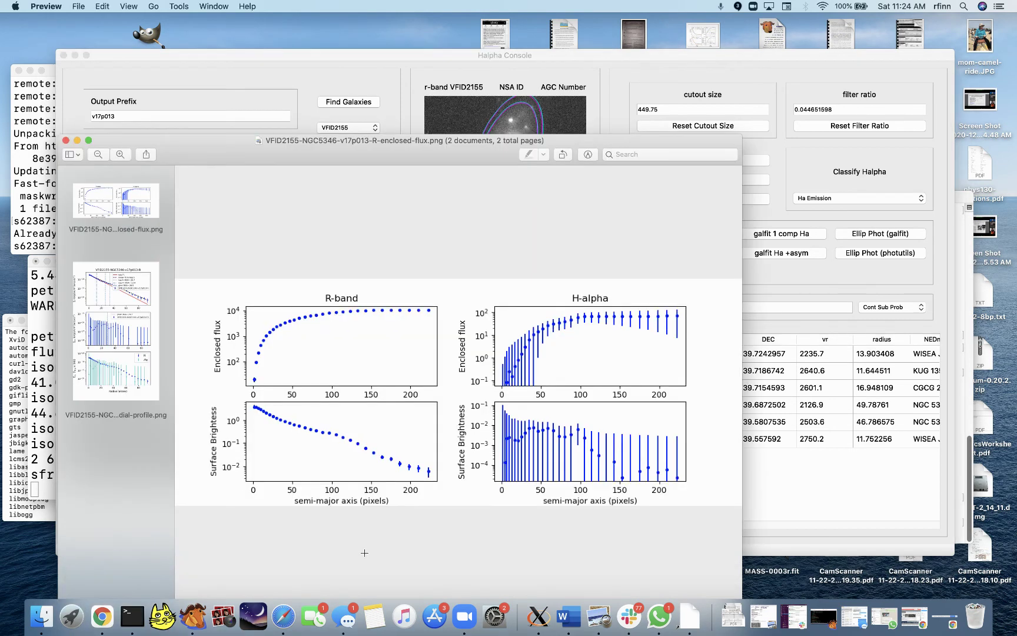
Compare VFID2155's updated radial-profile and enclosed-flux plots in Preview, then return to Halpha Console
{"action": "left_click", "coordinate": [124, 338]}
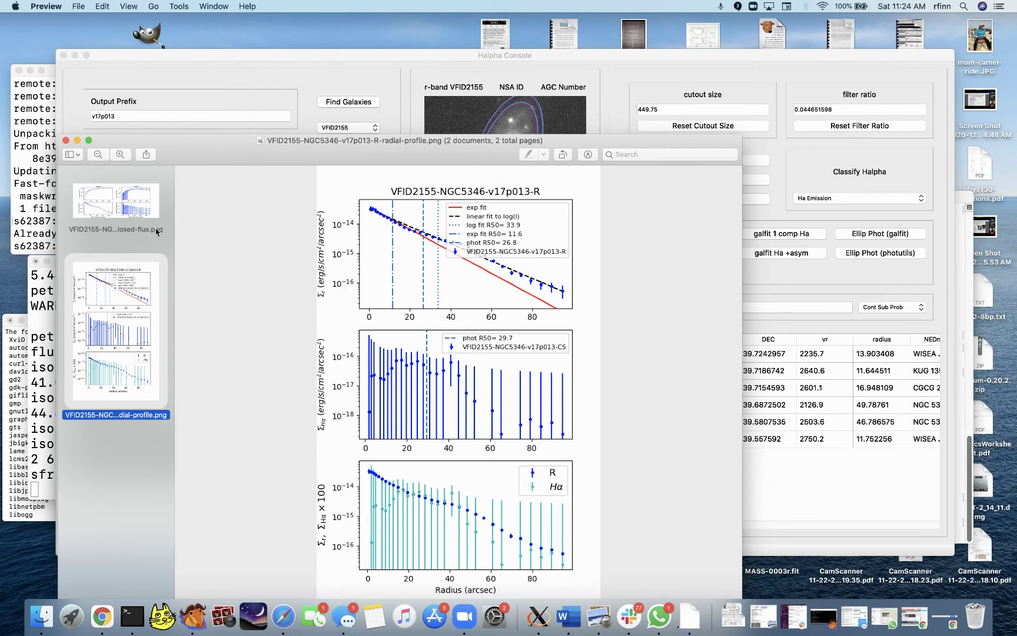
{"action": "left_click", "coordinate": [133, 209]}
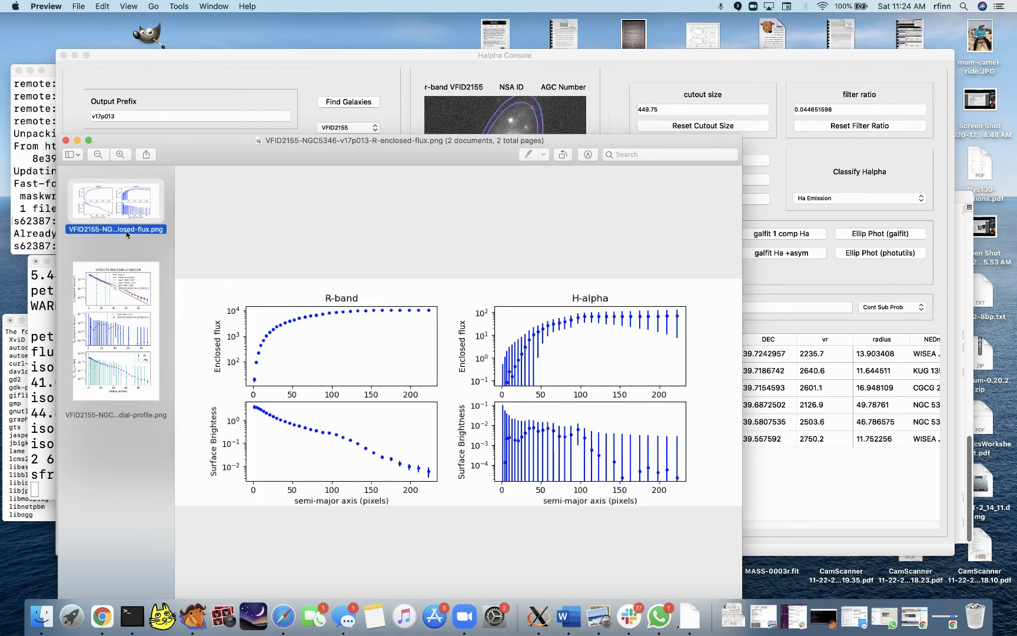
{"action": "left_click", "coordinate": [122, 288]}
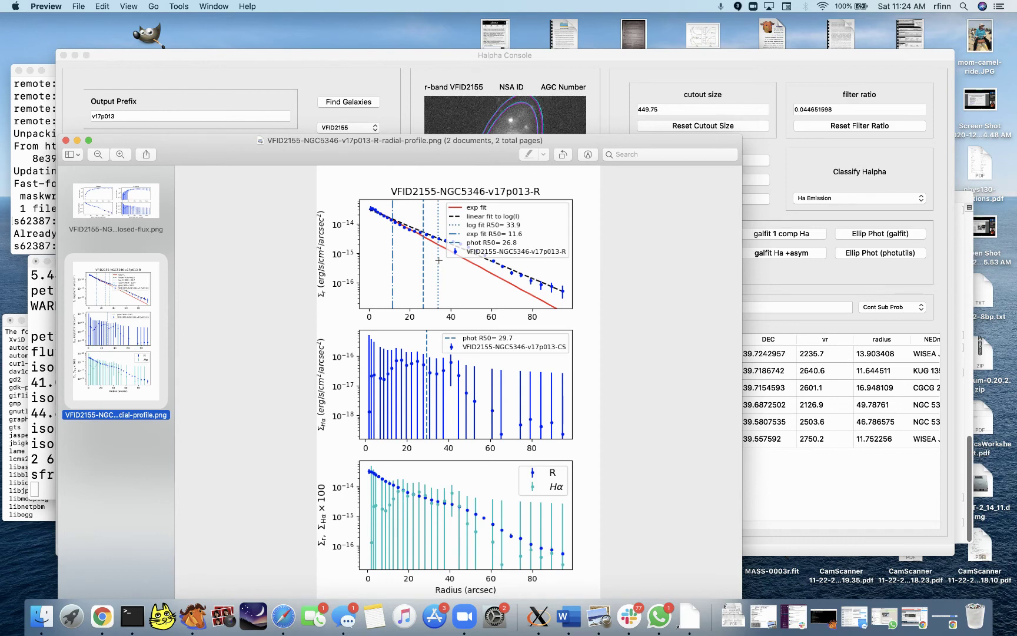
{"action": "left_click", "coordinate": [400, 62]}
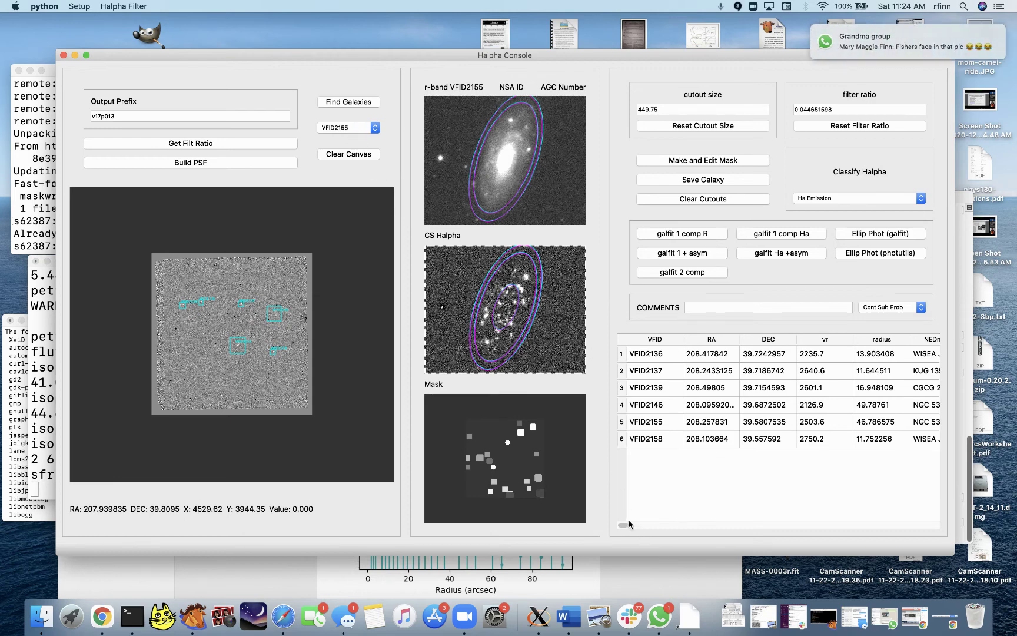
Scroll the table to VFID2155's GAL_MAG 13.5, GAL_RE 58.2221, ELLIP_AREA 21300.0, then switch to Chrome
{"action": "left_click_drag", "start_coordinate": [625, 525], "coordinate": [573, 513]}
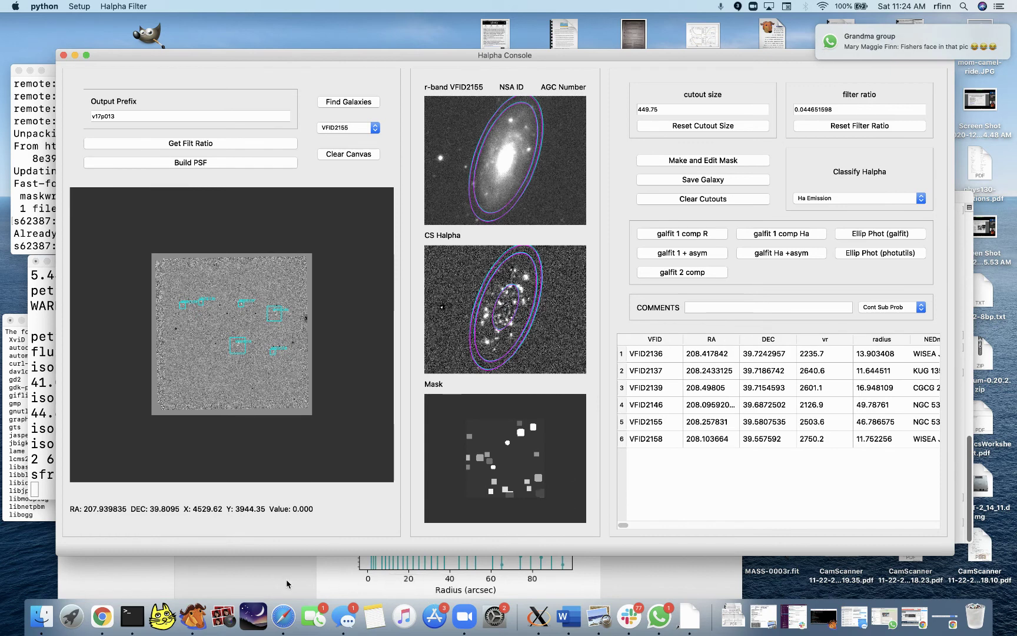
{"action": "left_click", "coordinate": [102, 616]}
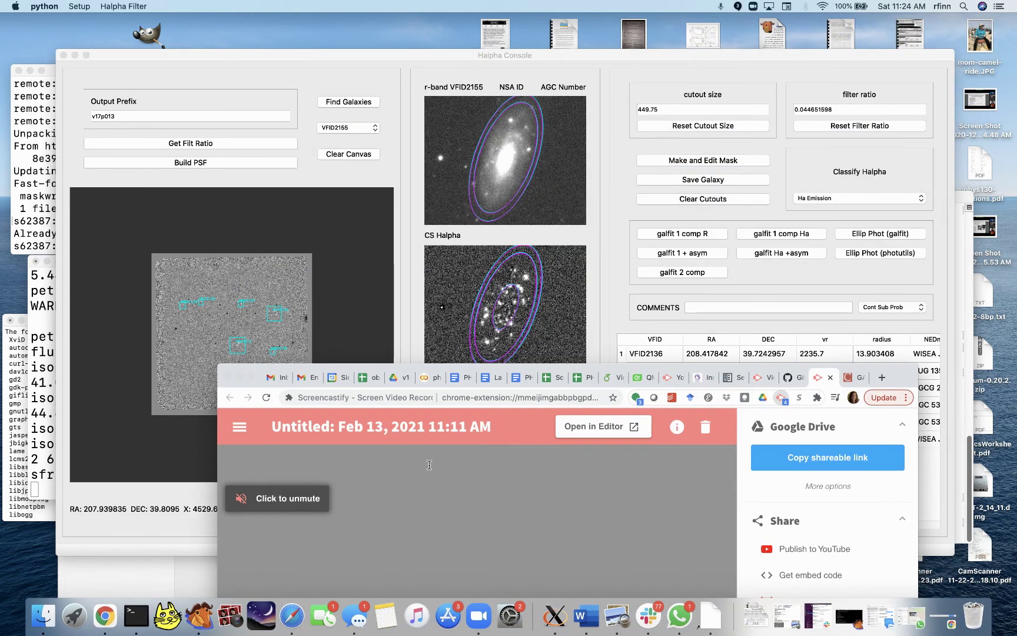